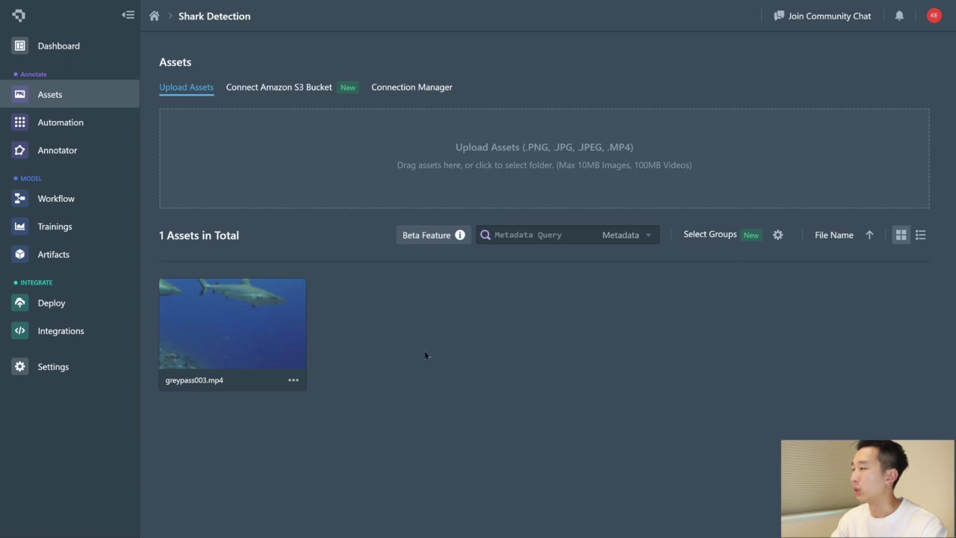
Open greypass003.mp4 in the annotator and create the tag shark_1.
{"action": "left_click", "coordinate": [285, 337]}
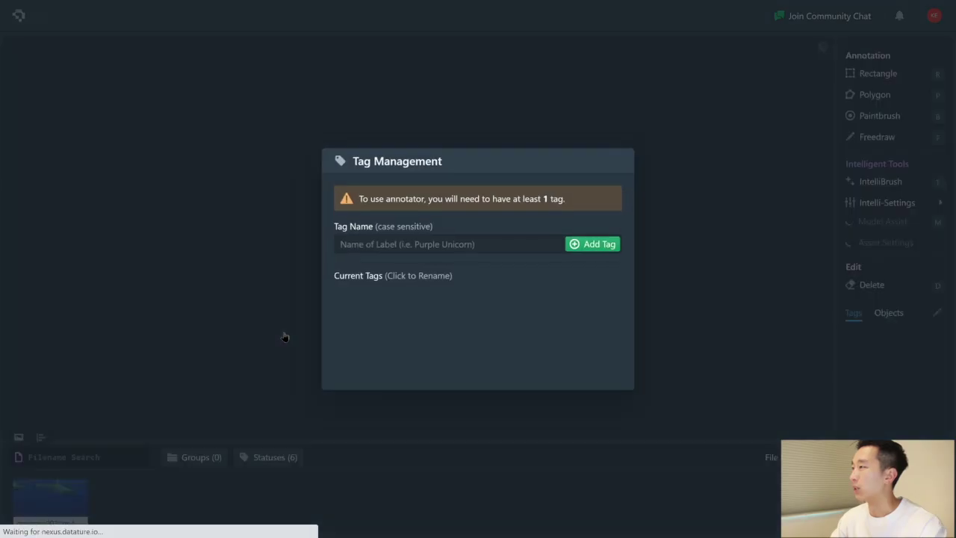
{"action": "left_click", "coordinate": [429, 247]}
{"action": "type", "text": "shark_1"}
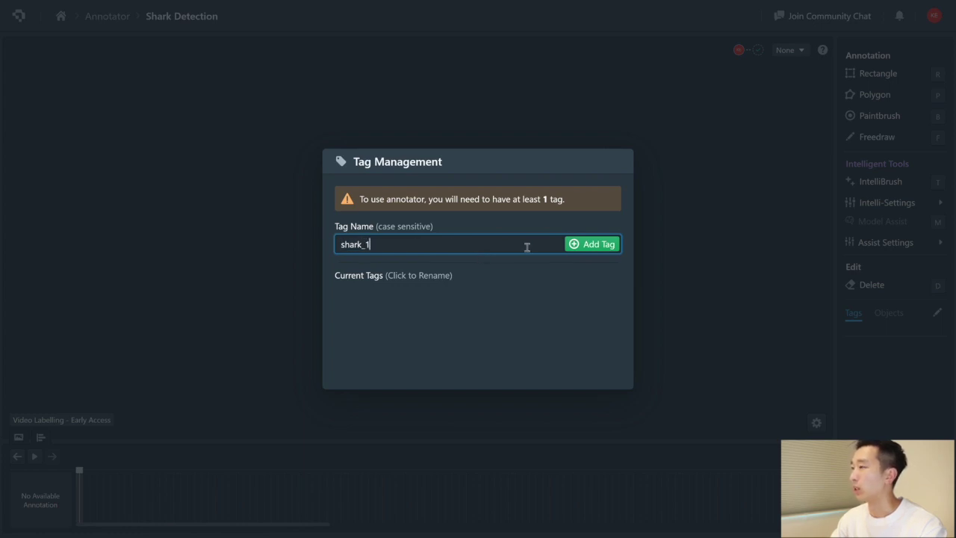
{"action": "left_click", "coordinate": [571, 246]}
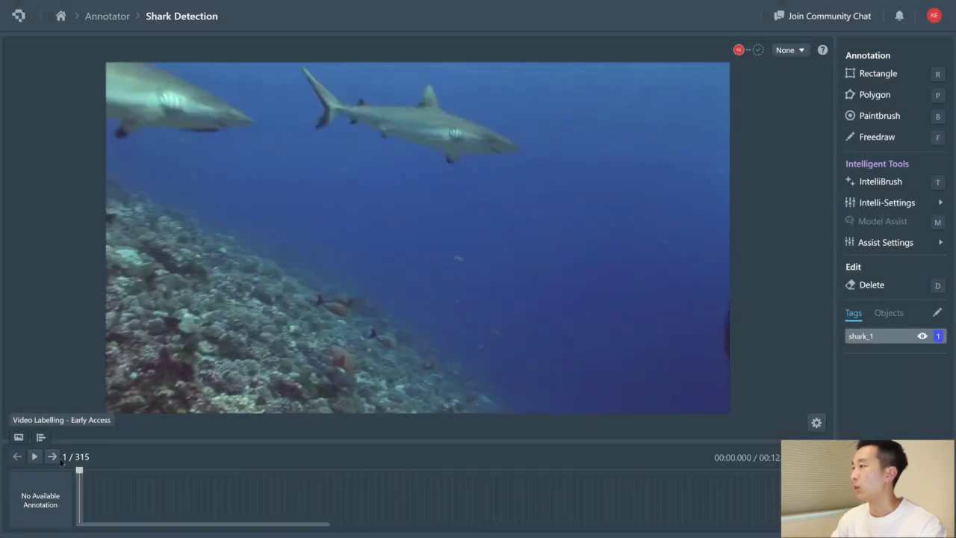
Step forward and backward through the opening frames of the shark video, stopping at frame 12.
{"action": "left_click", "coordinate": [53, 458]}
{"action": "left_click", "coordinate": [53, 458]}
{"action": "left_click", "coordinate": [57, 460]}
{"action": "left_click", "coordinate": [57, 460]}
{"action": "left_click", "coordinate": [56, 460]}
{"action": "left_click", "coordinate": [24, 459]}
{"action": "left_click", "coordinate": [24, 458]}
{"action": "left_click", "coordinate": [24, 458]}
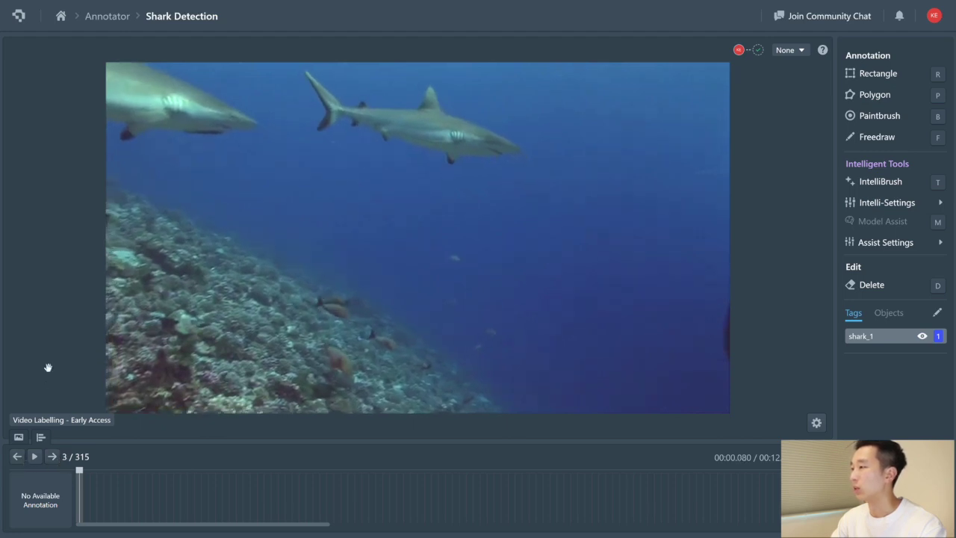
{"action": "key", "text": "Right"}
{"action": "key", "text": "Right"}
{"action": "key", "text": "Right"}
{"action": "key", "text": "Right"}
{"action": "key", "text": "Right"}
{"action": "key", "text": "Right"}
{"action": "key", "text": "Right"}
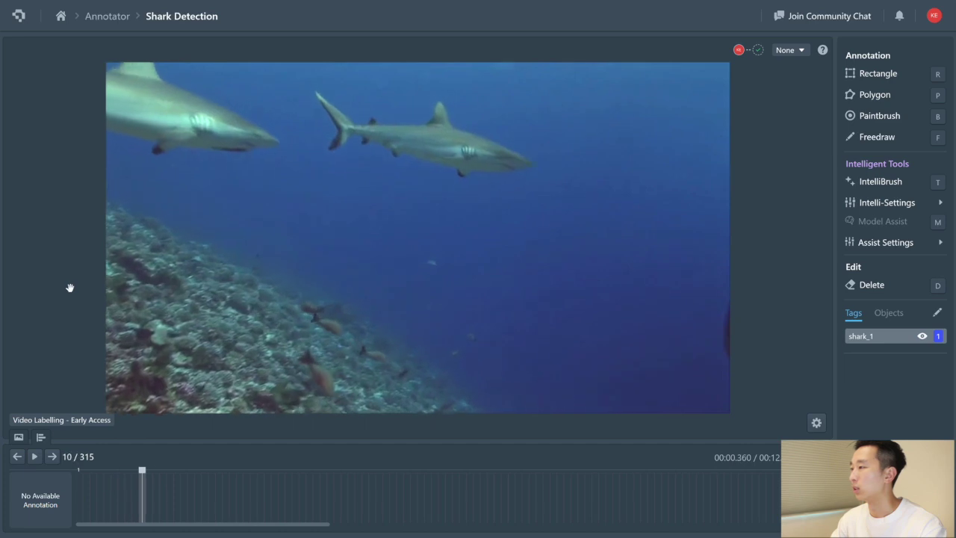
{"action": "key", "text": "Right"}
{"action": "key", "text": "Right"}
{"action": "key", "text": "Right"}
{"action": "key", "text": "Right"}
{"action": "key", "text": "Right"}
{"action": "key", "text": "Right"}
{"action": "key", "text": "Right"}
{"action": "key", "text": "Left"}
{"action": "key", "text": "Left"}
{"action": "key", "text": "Left"}
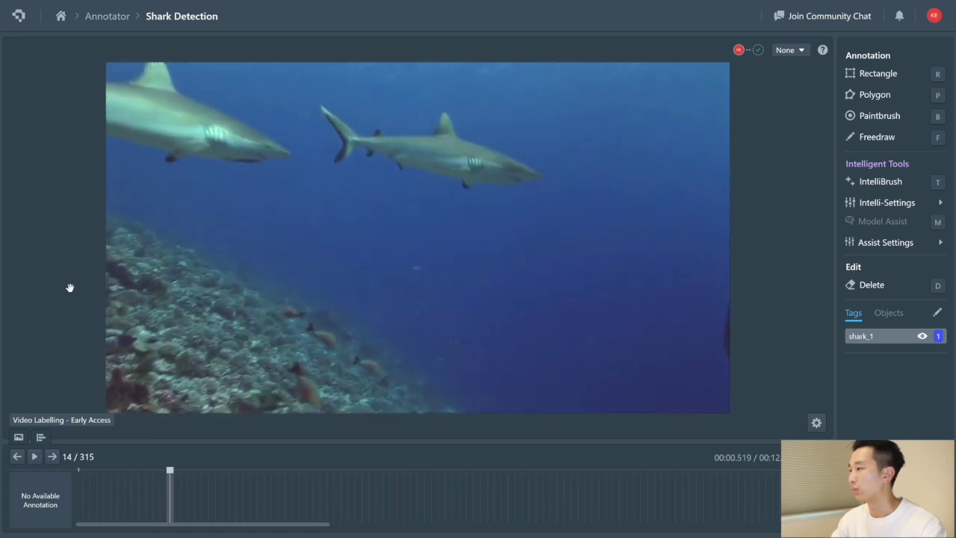
{"action": "key", "text": "Left"}
{"action": "key", "text": "Left"}
Browse the timeline toward its end and view frame 280.
{"action": "mouse_move", "coordinate": [123, 487]}
{"action": "left_mouse_down"}
{"action": "mouse_move", "coordinate": [187, 505]}
{"action": "mouse_move", "coordinate": [724, 507]}
{"action": "left_mouse_up"}
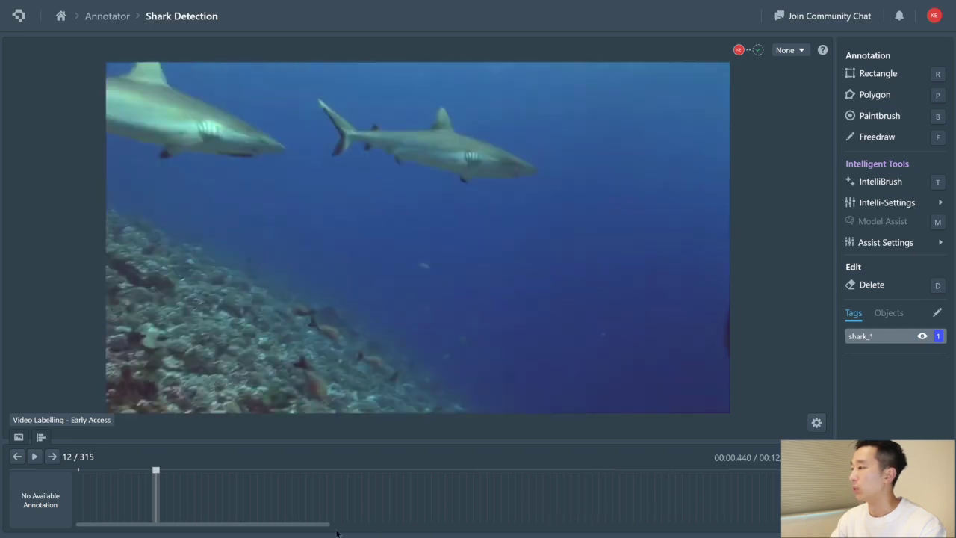
{"action": "left_click_drag", "start_coordinate": [302, 529], "coordinate": [753, 527]}
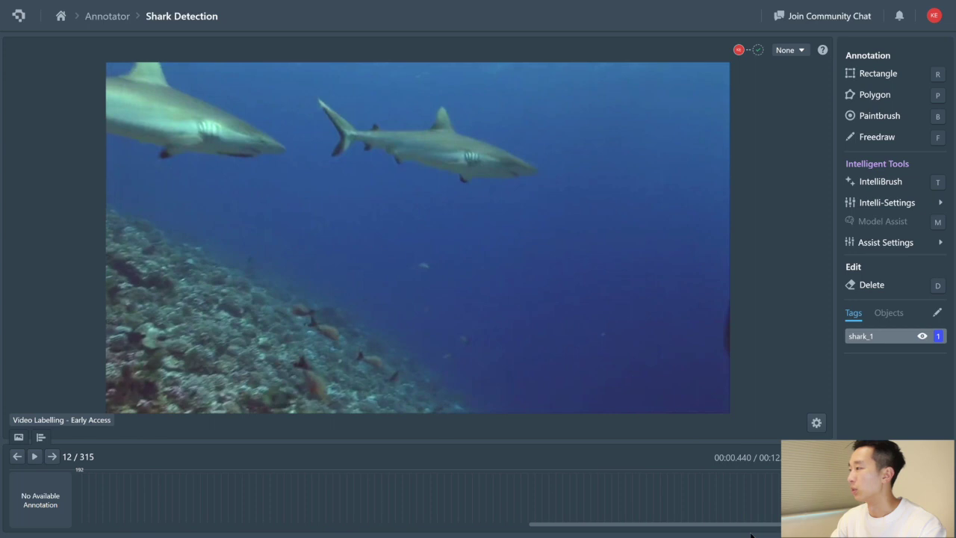
{"action": "left_click", "coordinate": [698, 495]}
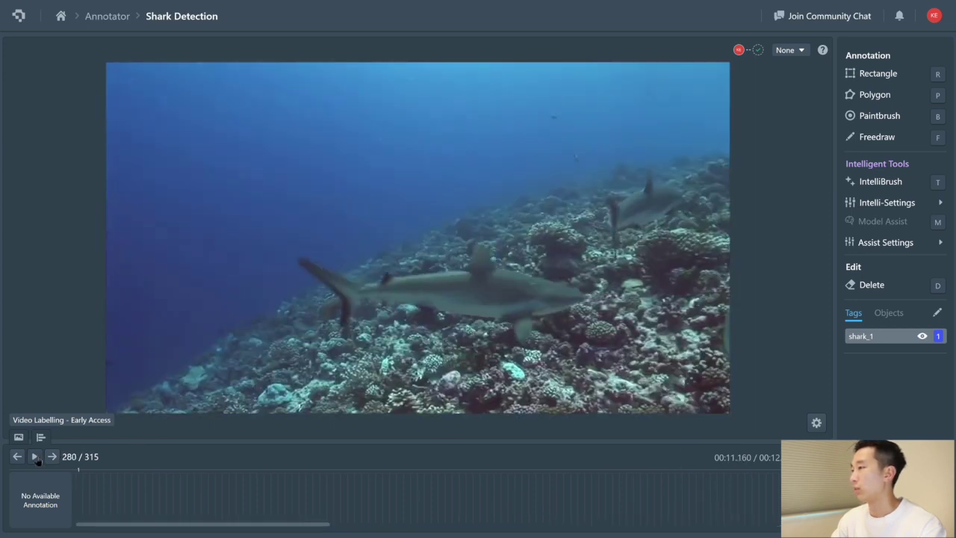
Play the video from frame 4, pause it at frame 240, and browse back along the timeline.
{"action": "left_click", "coordinate": [98, 483]}
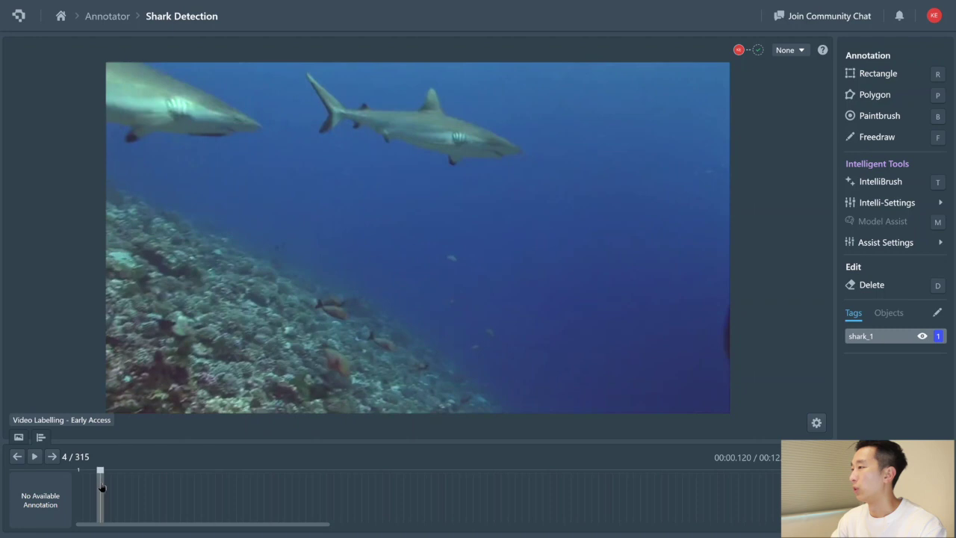
{"action": "left_click", "coordinate": [35, 457]}
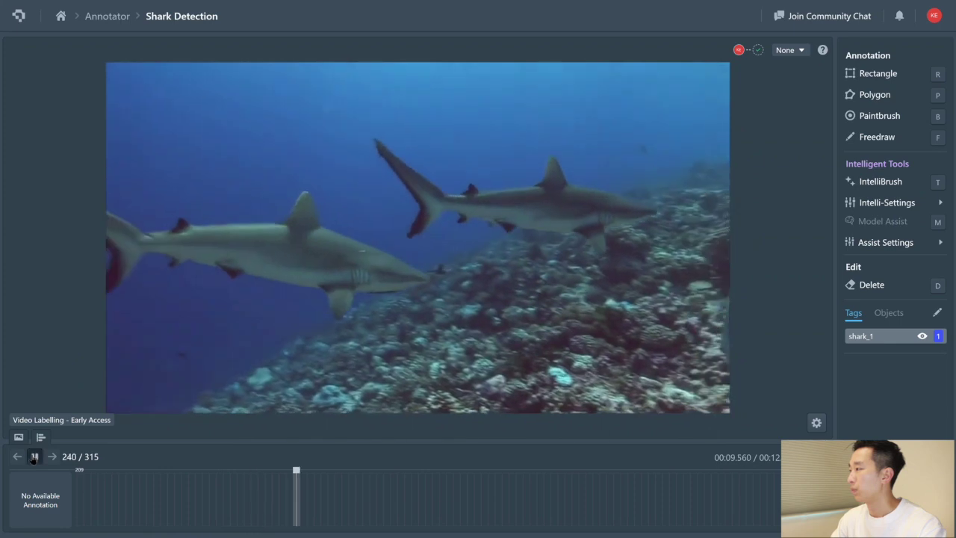
{"action": "left_click", "coordinate": [33, 456]}
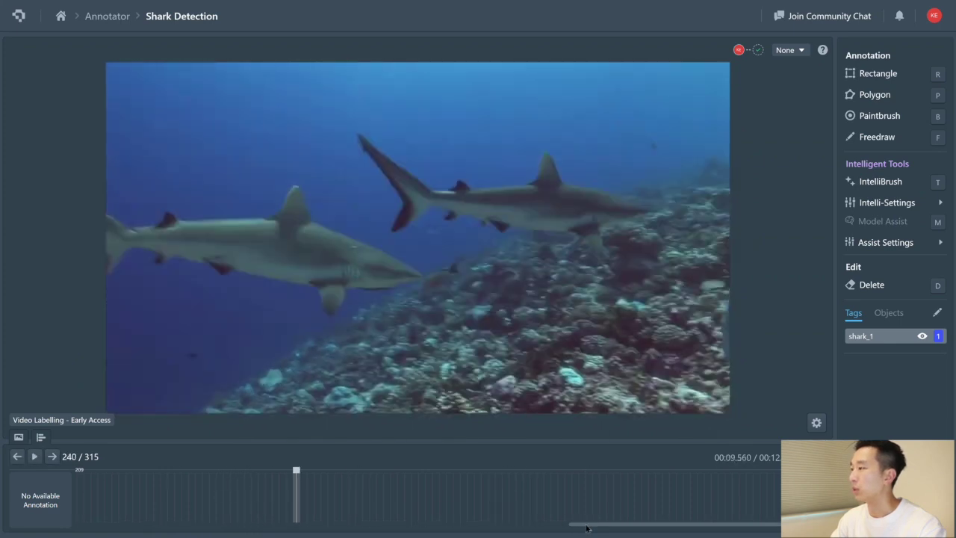
{"action": "left_click_drag", "start_coordinate": [587, 528], "coordinate": [240, 535]}
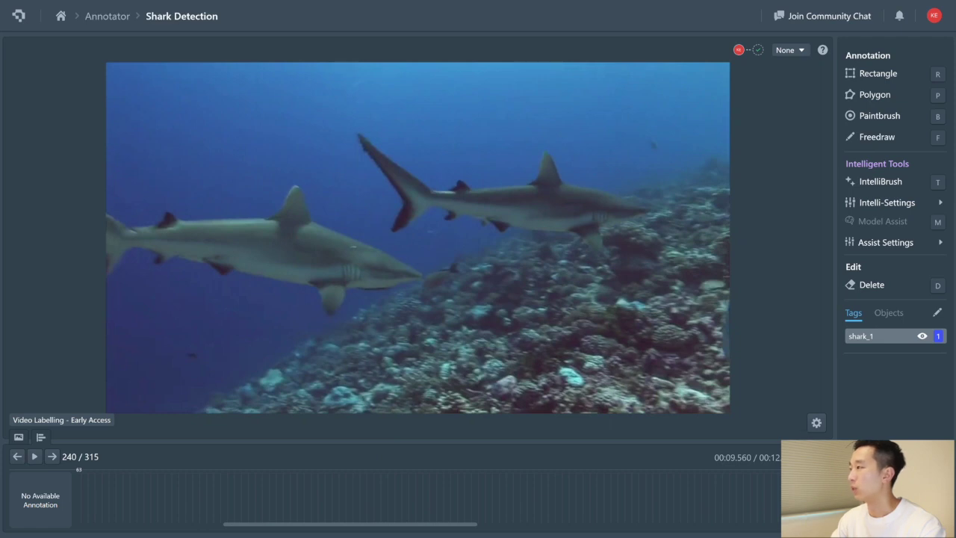
Set the playback speed to 0.25x and play a short stretch of the video from frame 89.
{"action": "left_click", "coordinate": [817, 424]}
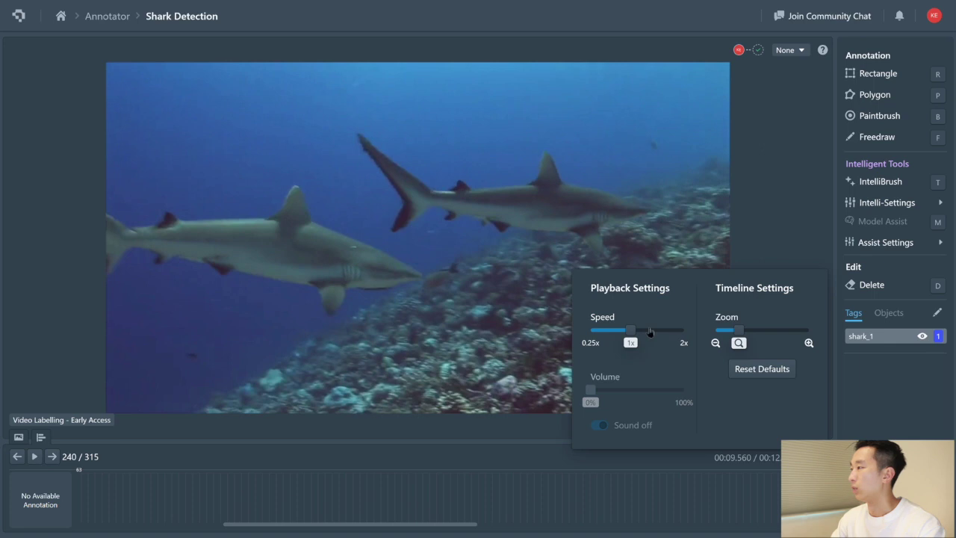
{"action": "left_click_drag", "start_coordinate": [632, 329], "coordinate": [592, 330]}
{"action": "left_click", "coordinate": [268, 484]}
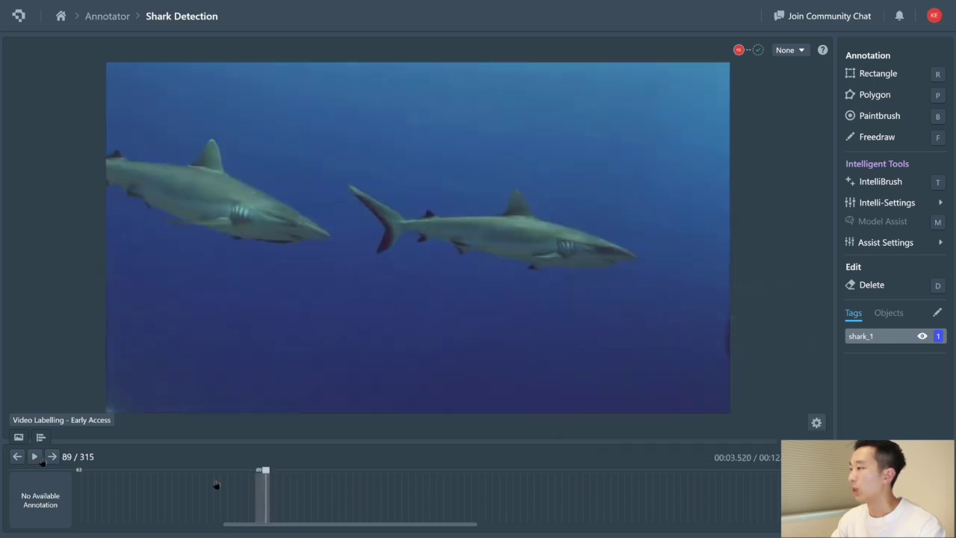
{"action": "left_click", "coordinate": [34, 456]}
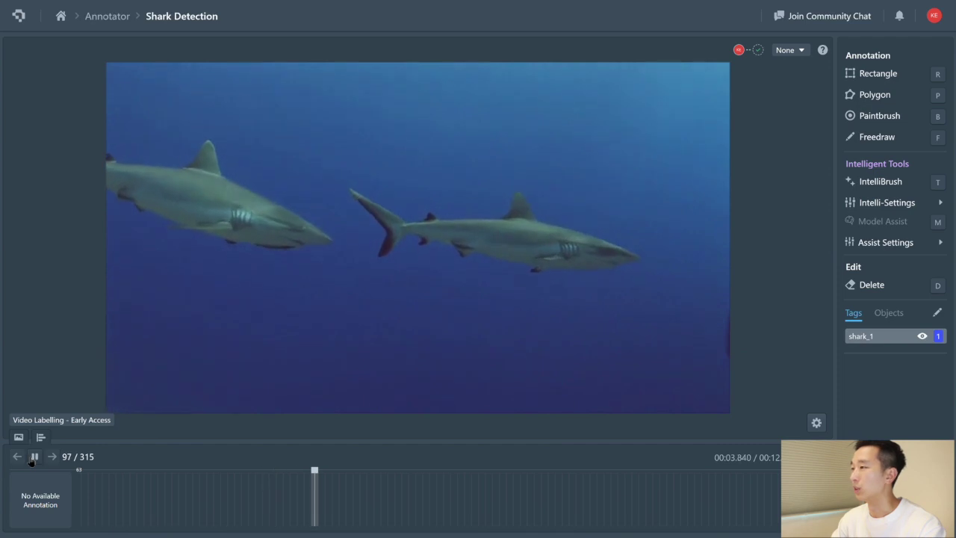
{"action": "left_click", "coordinate": [33, 456]}
Set the image brightness to 344, contrast to 211 and saturation to 27, and preview a short stretch of playback.
{"action": "left_click", "coordinate": [816, 424]}
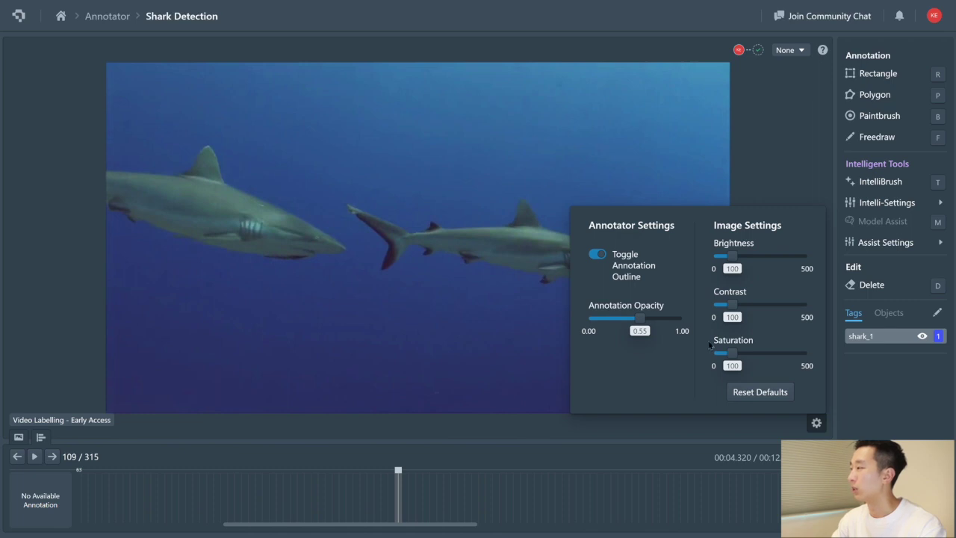
{"action": "left_click_drag", "start_coordinate": [730, 255], "coordinate": [772, 261]}
{"action": "left_click_drag", "start_coordinate": [736, 302], "coordinate": [753, 304]}
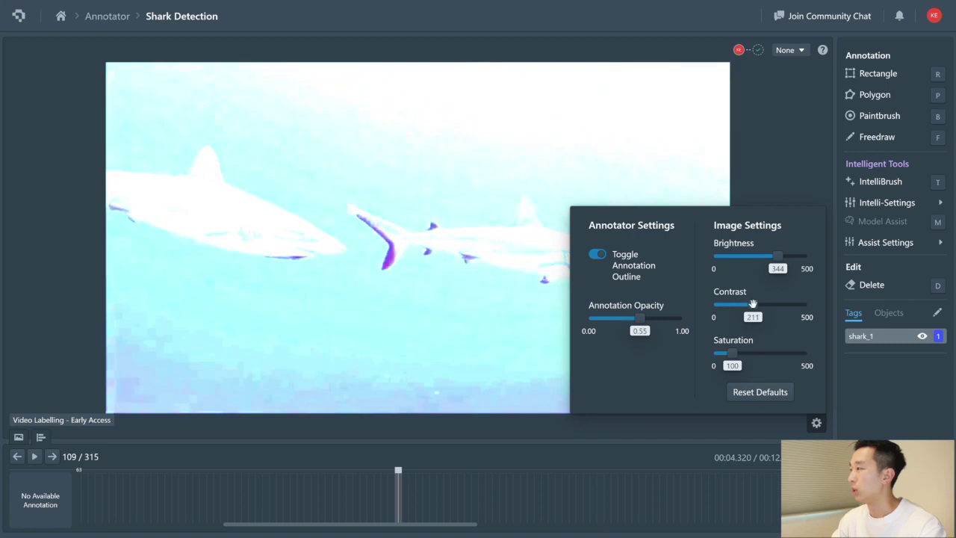
{"action": "left_click_drag", "start_coordinate": [732, 352], "coordinate": [719, 351]}
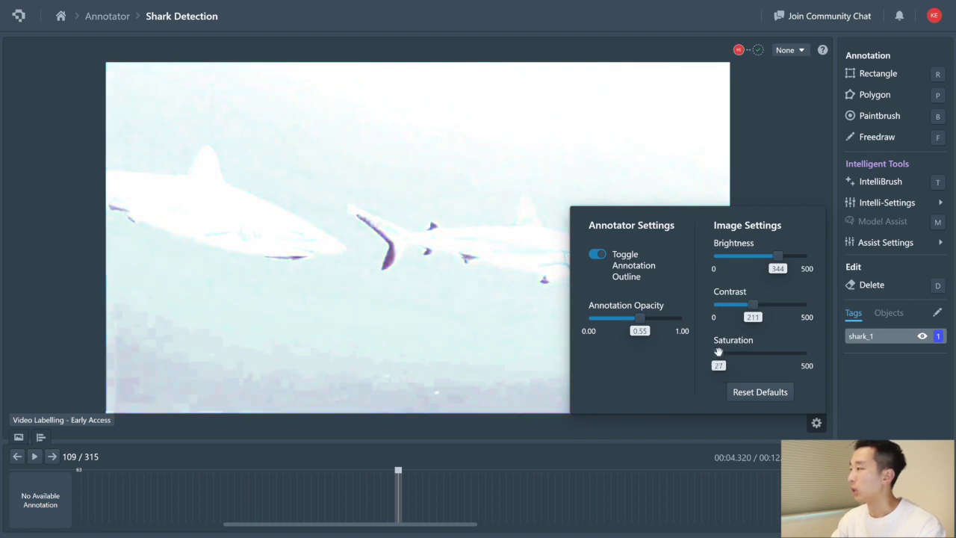
{"action": "left_click", "coordinate": [35, 457]}
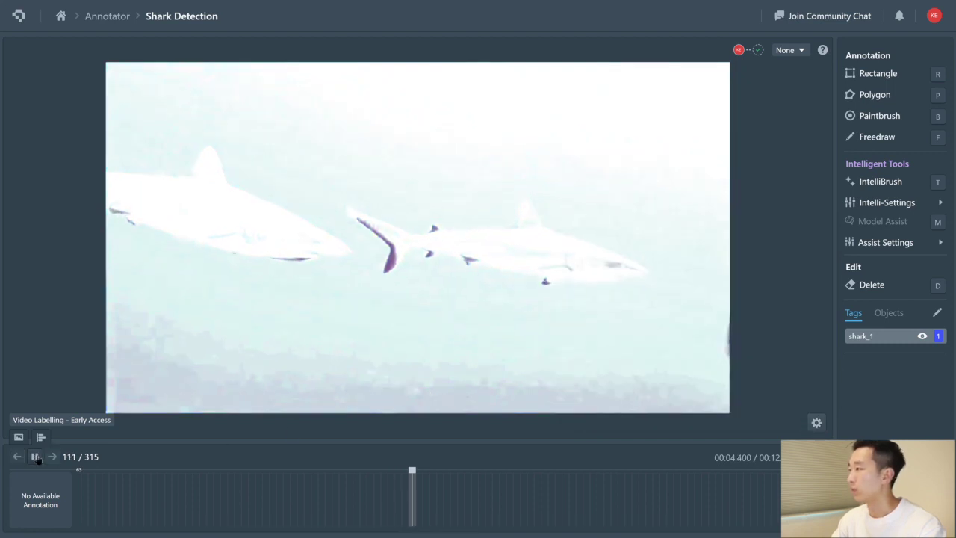
{"action": "left_click", "coordinate": [36, 456]}
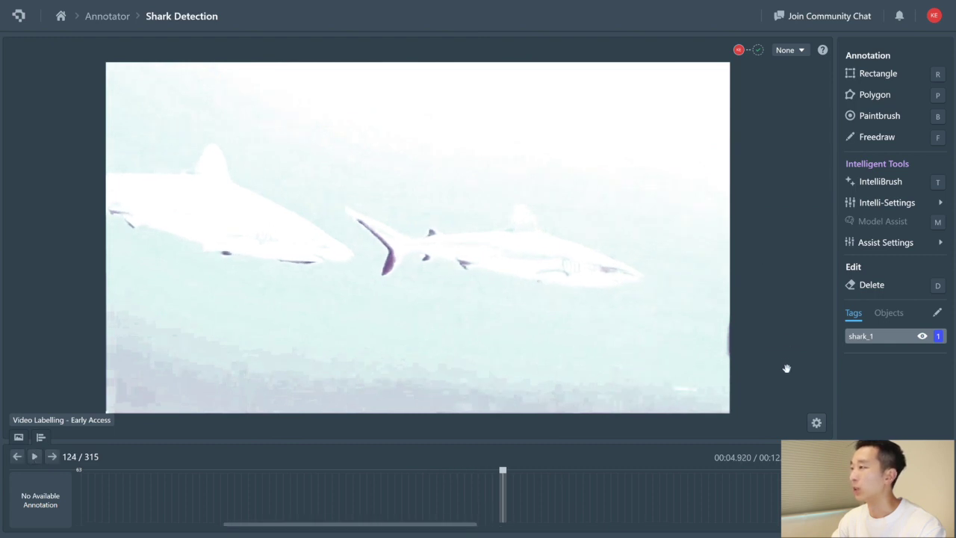
Reset the image brightness, contrast and saturation to their defaults.
{"action": "left_click", "coordinate": [815, 422]}
{"action": "left_click", "coordinate": [788, 399]}
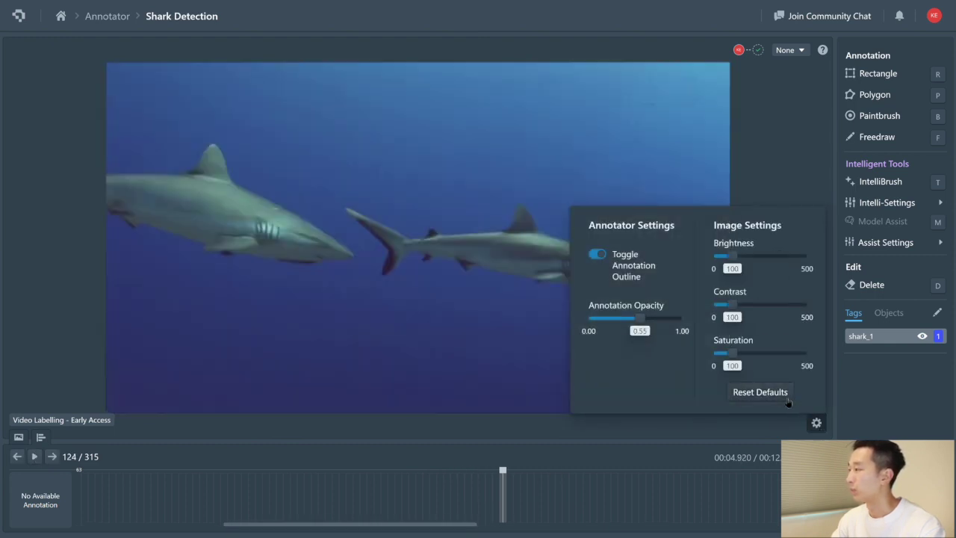
Zoom the timeline in to show wider frames and browse toward its earlier frames.
{"action": "left_click", "coordinate": [818, 457]}
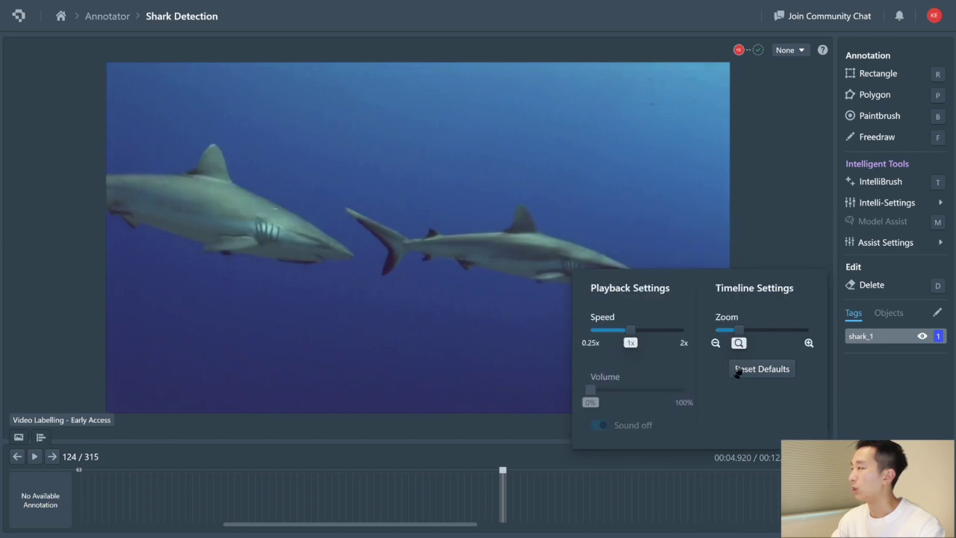
{"action": "left_click_drag", "start_coordinate": [739, 329], "coordinate": [793, 331]}
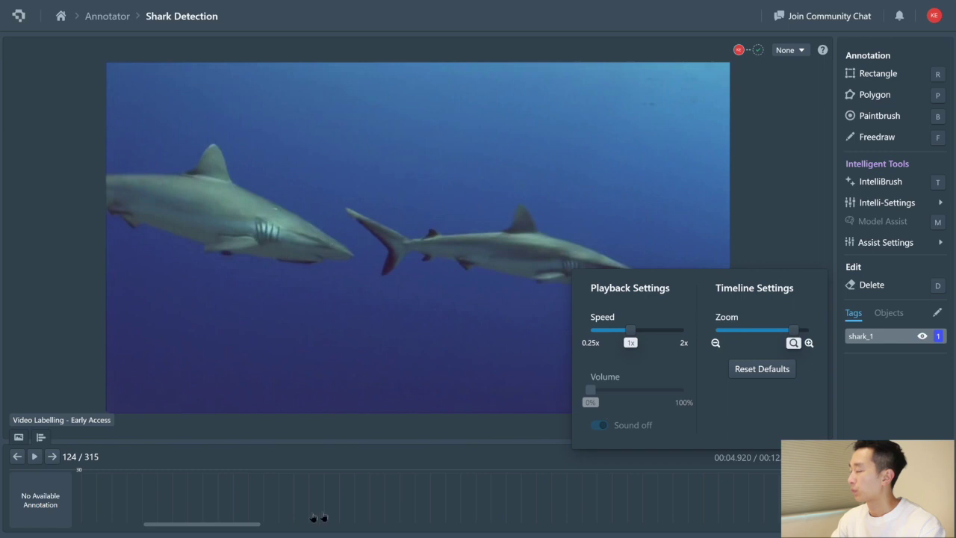
{"action": "left_click", "coordinate": [227, 520]}
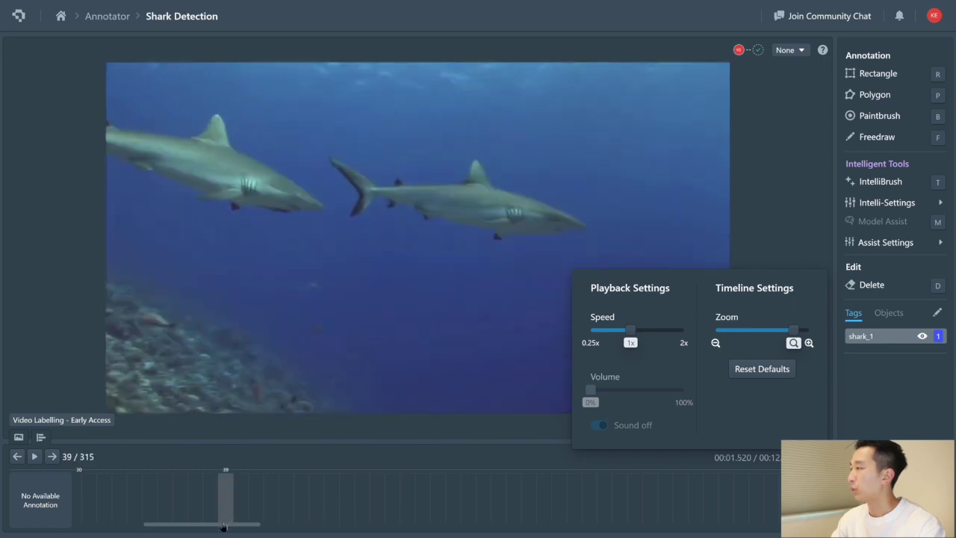
{"action": "left_click_drag", "start_coordinate": [223, 526], "coordinate": [176, 531]}
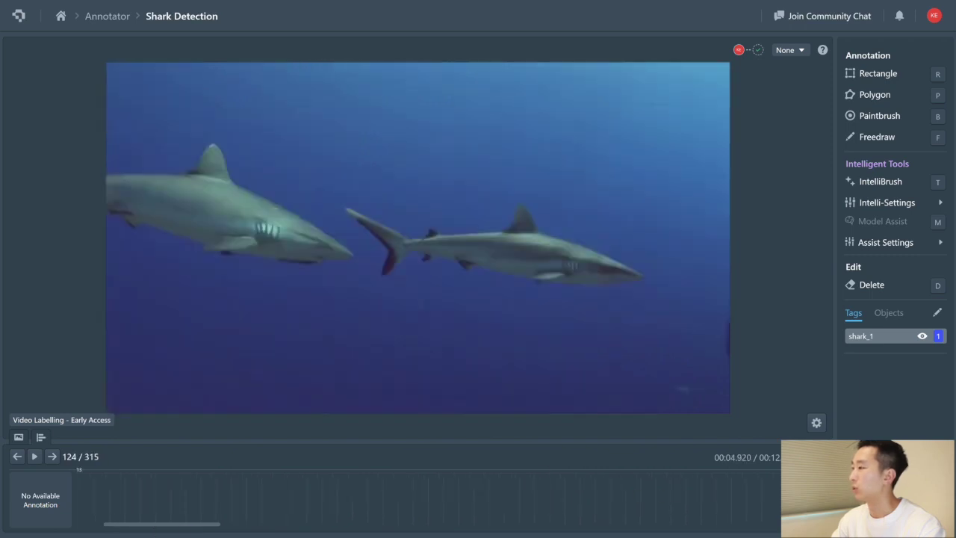
Zoom the timeline out below its default level and go to frame 1.
{"action": "left_click", "coordinate": [816, 422]}
{"action": "left_click_drag", "start_coordinate": [794, 330], "coordinate": [726, 342]}
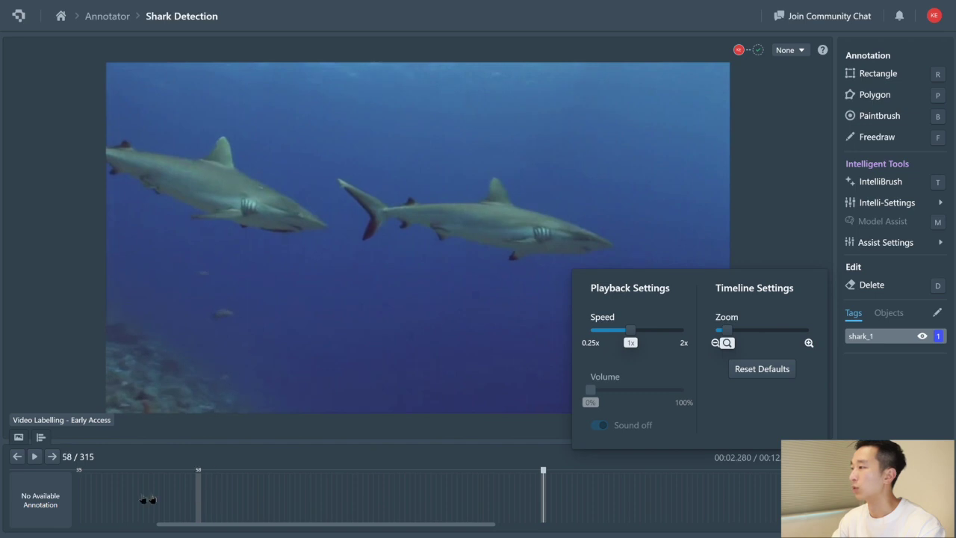
{"action": "left_click_drag", "start_coordinate": [158, 524], "coordinate": [76, 527]}
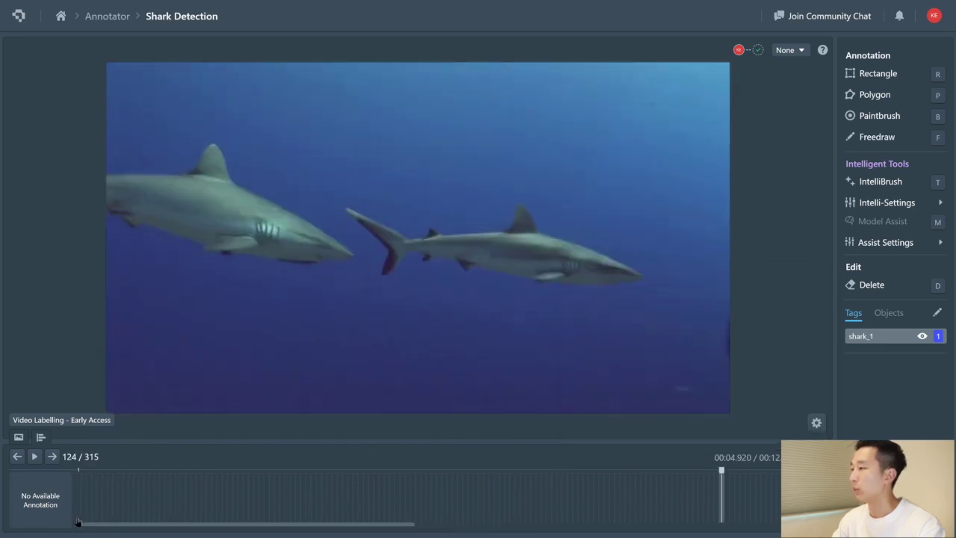
{"action": "left_click", "coordinate": [81, 516]}
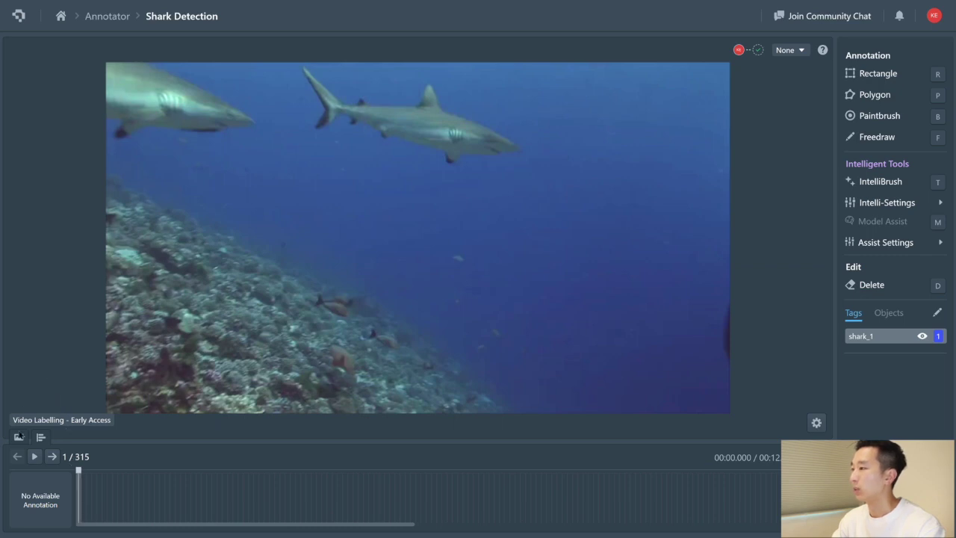
View the project's asset list and return to the video timeline.
{"action": "left_click", "coordinate": [19, 437]}
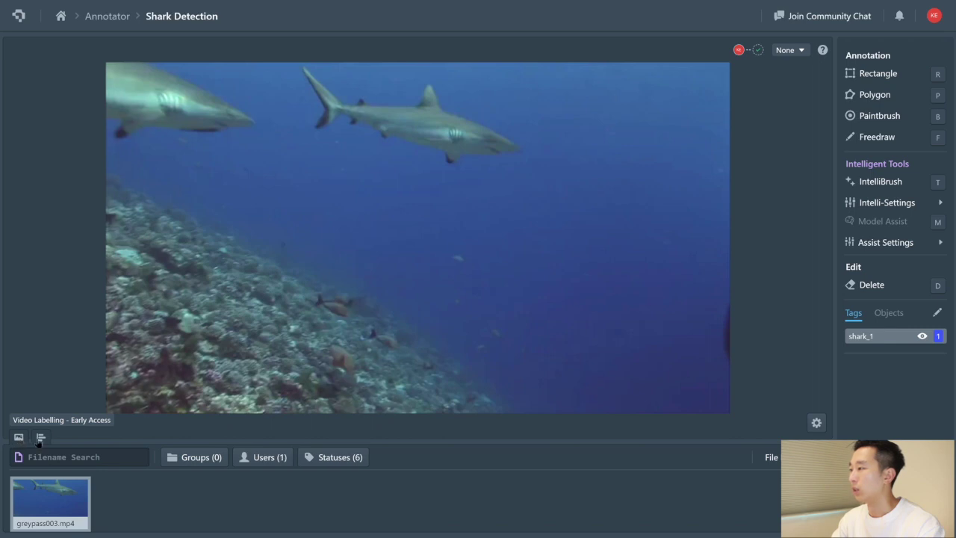
{"action": "left_click", "coordinate": [41, 438]}
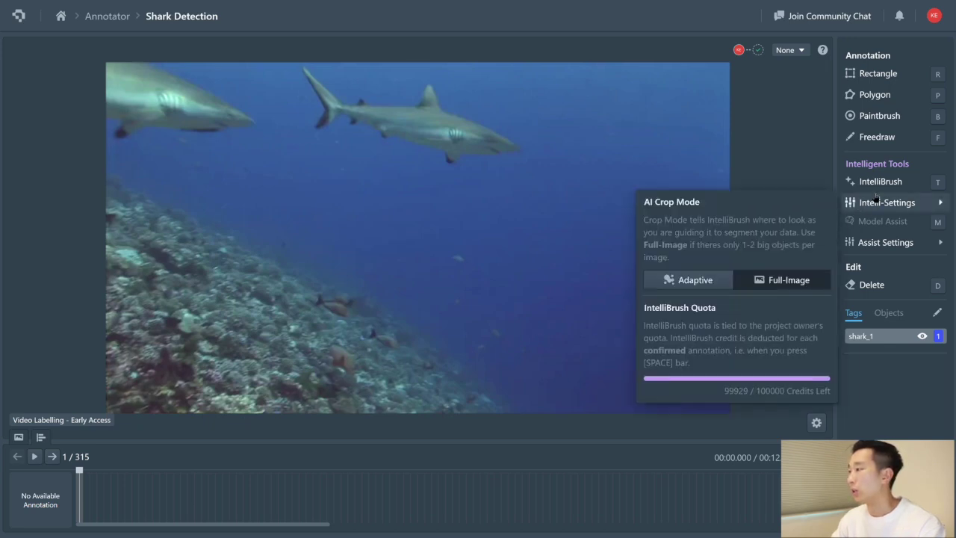
At frame 49, annotate the leading shark as shark_1 with IntelliBrush, including its lower fin, and commit the mask.
{"action": "left_click", "coordinate": [413, 475]}
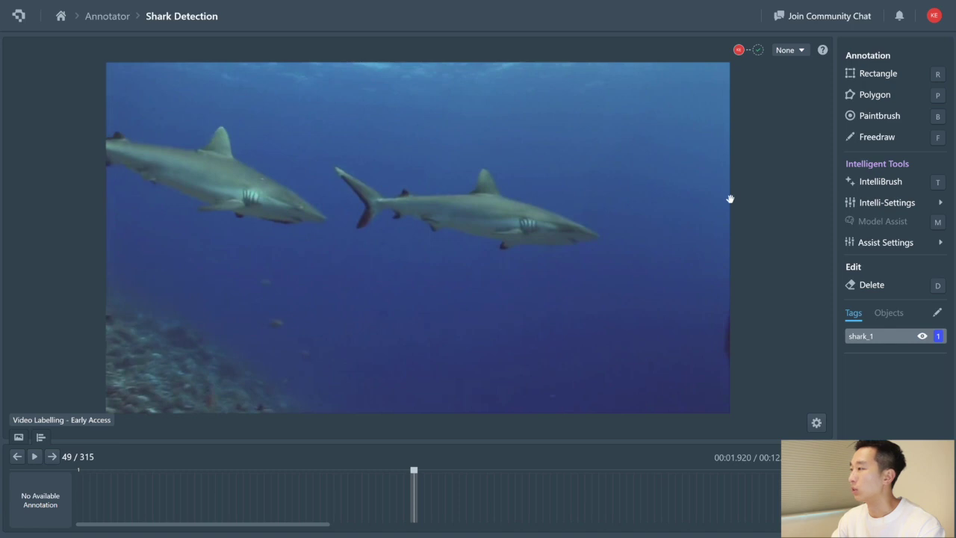
{"action": "key", "text": "t"}
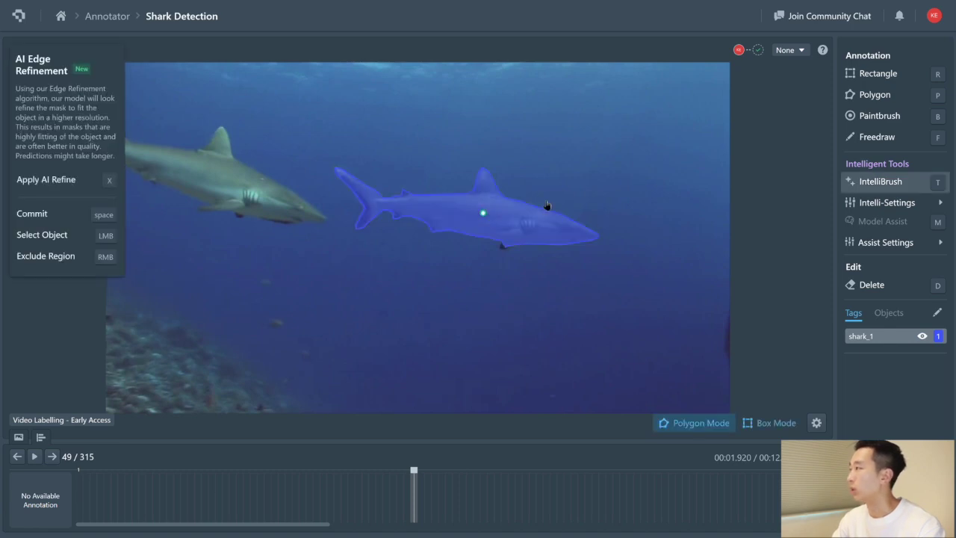
{"action": "left_click", "coordinate": [506, 245]}
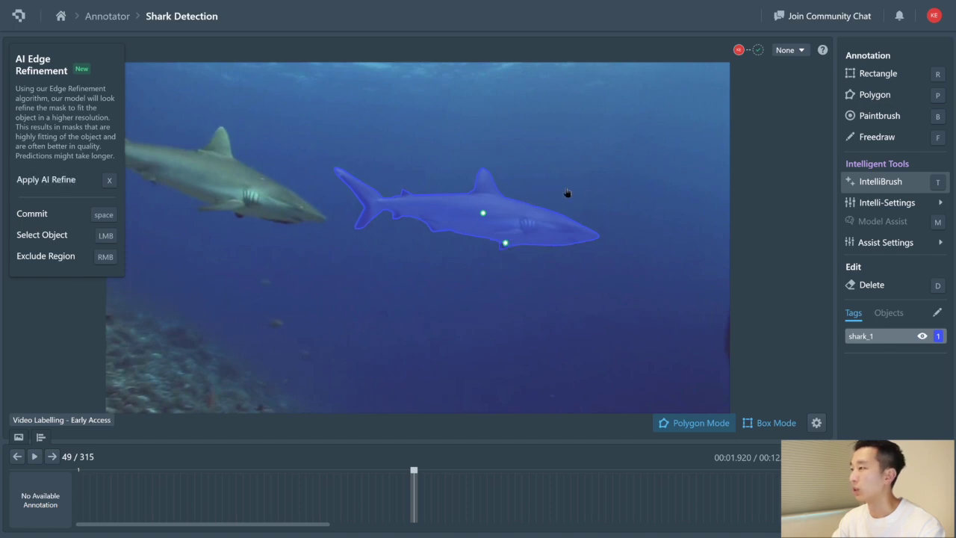
{"action": "key", "text": "space"}
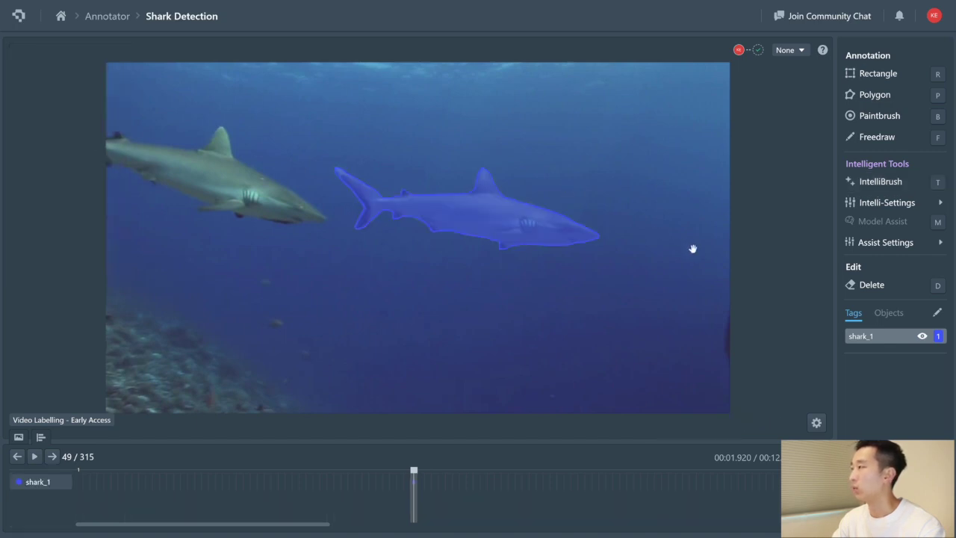
Add a second tag named shark_2 to the project.
{"action": "left_click", "coordinate": [936, 312]}
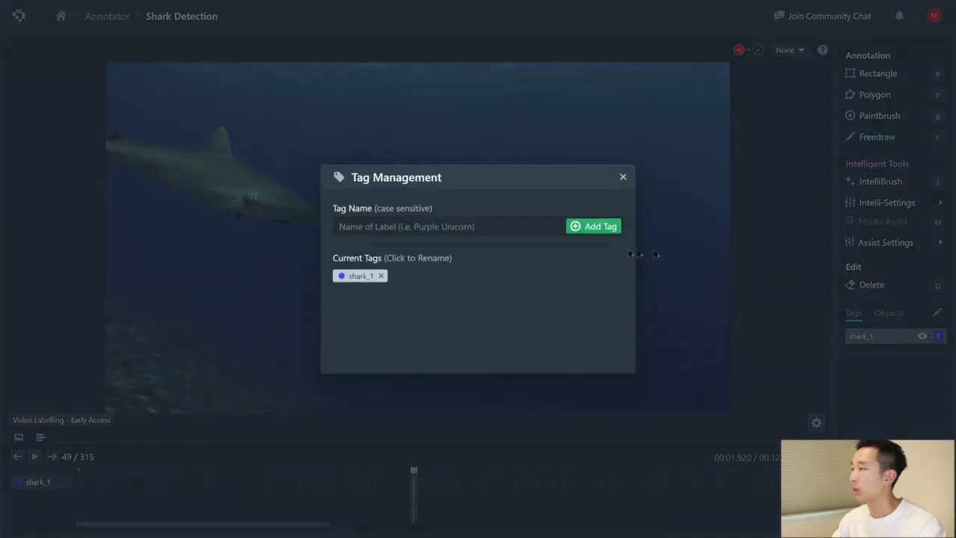
{"action": "left_click", "coordinate": [469, 227]}
{"action": "type", "text": "shark"}
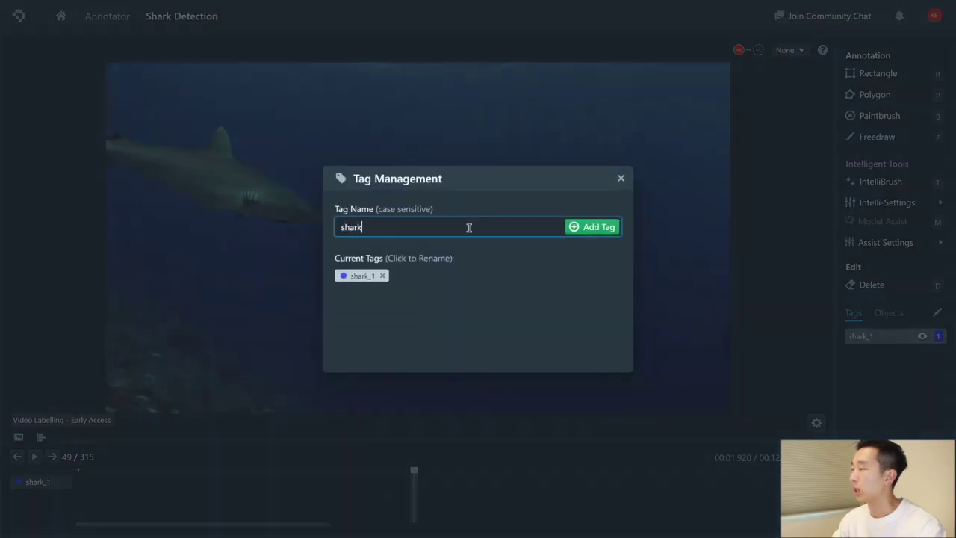
{"action": "type", "text": "_2"}
{"action": "left_click", "coordinate": [589, 227]}
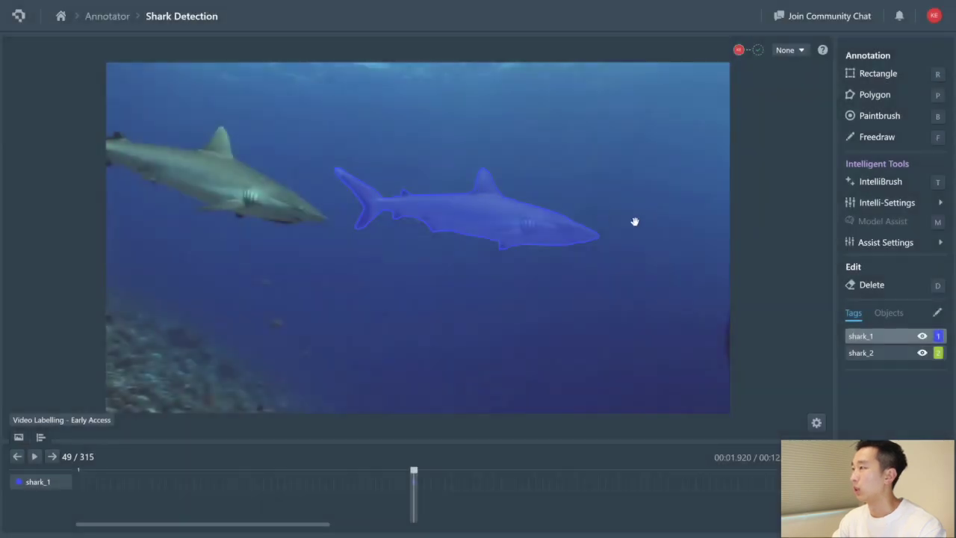
At frame 49, annotate the trailing shark as shark_2 with IntelliBrush and commit the mask.
{"action": "key", "text": "2"}
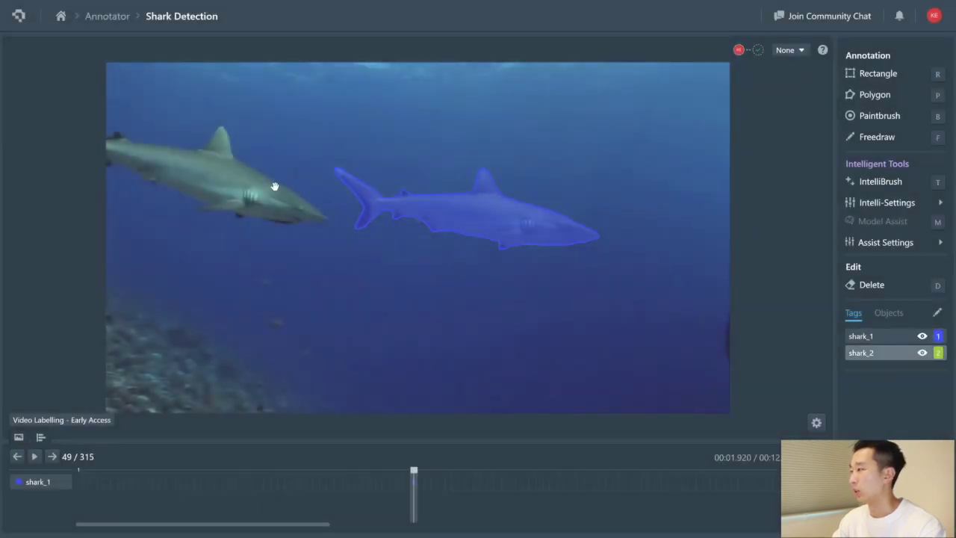
{"action": "key", "text": "t"}
{"action": "left_click", "coordinate": [214, 183]}
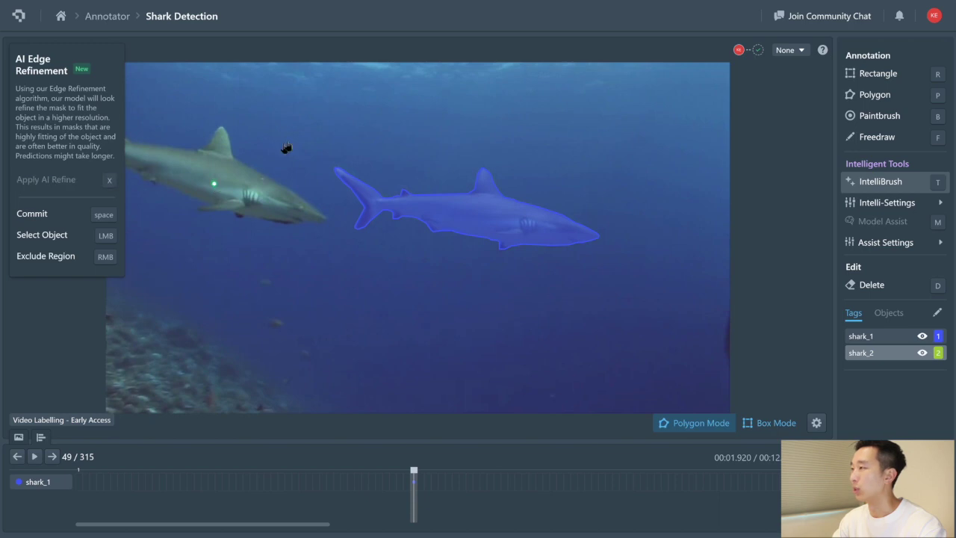
{"action": "key", "text": "space"}
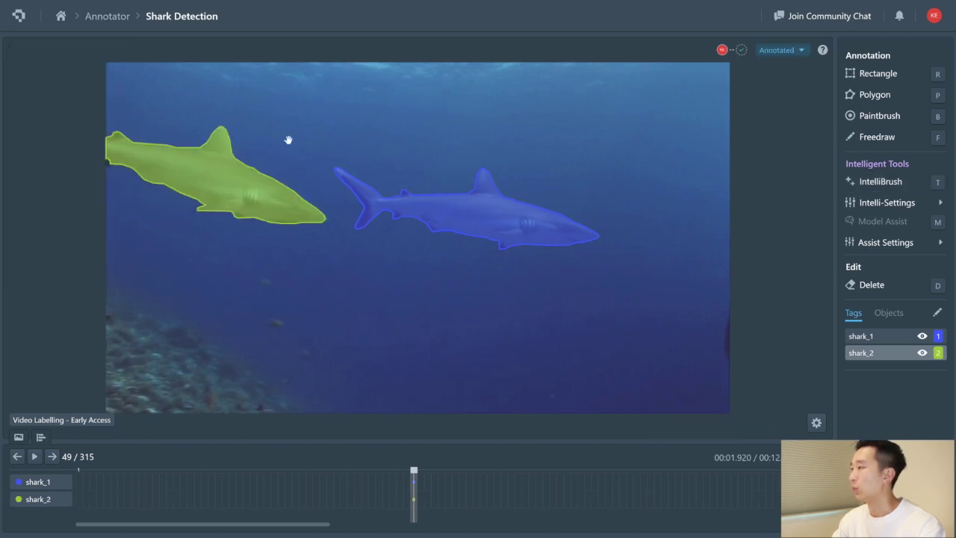
At frame 50, annotate the leading shark as shark_1 with IntelliBrush, including its lower fin, and commit the mask.
{"action": "key", "text": "Right"}
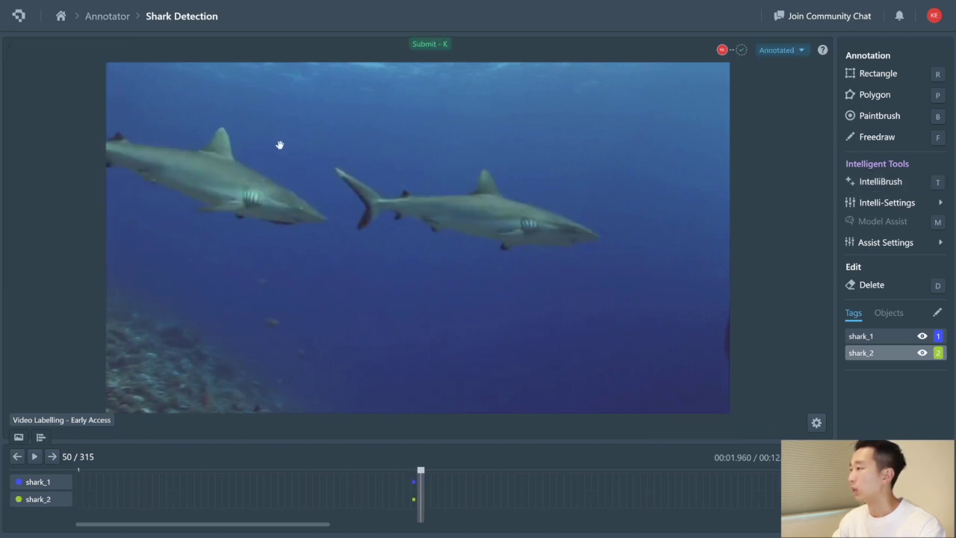
{"action": "key", "text": "1"}
{"action": "key", "text": "t"}
{"action": "left_click", "coordinate": [490, 212]}
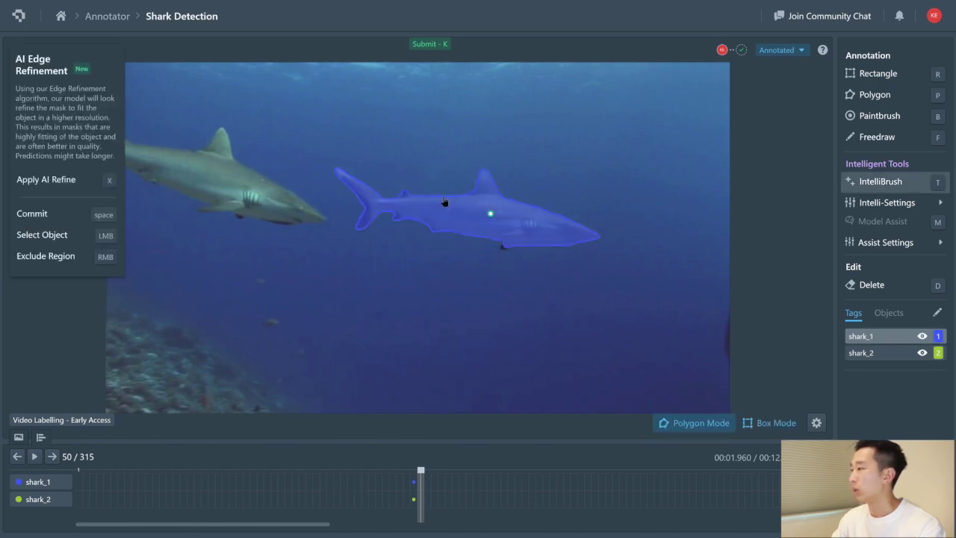
{"action": "left_click", "coordinate": [505, 247]}
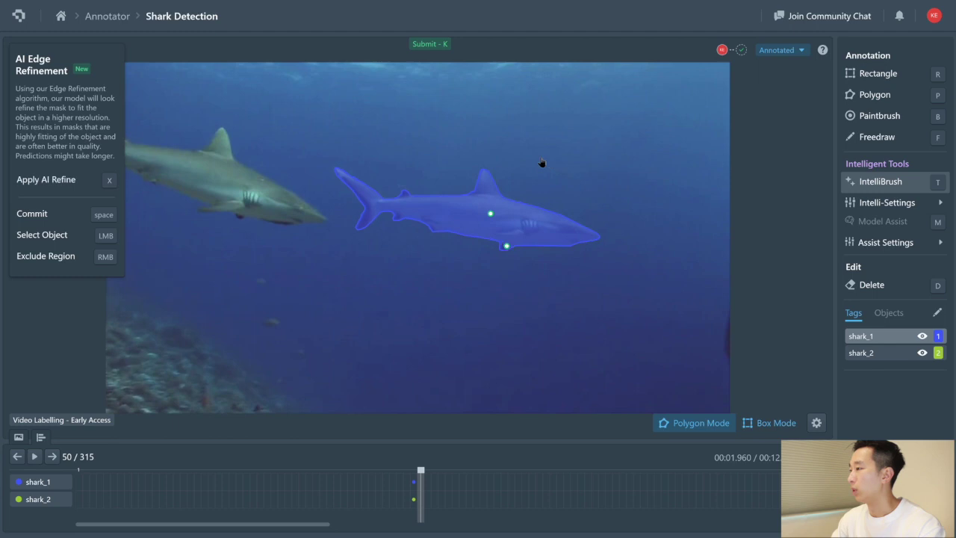
{"action": "key", "text": "space"}
At frame 50, annotate the trailing shark as shark_2 with IntelliBrush and commit the mask.
{"action": "key", "text": "2"}
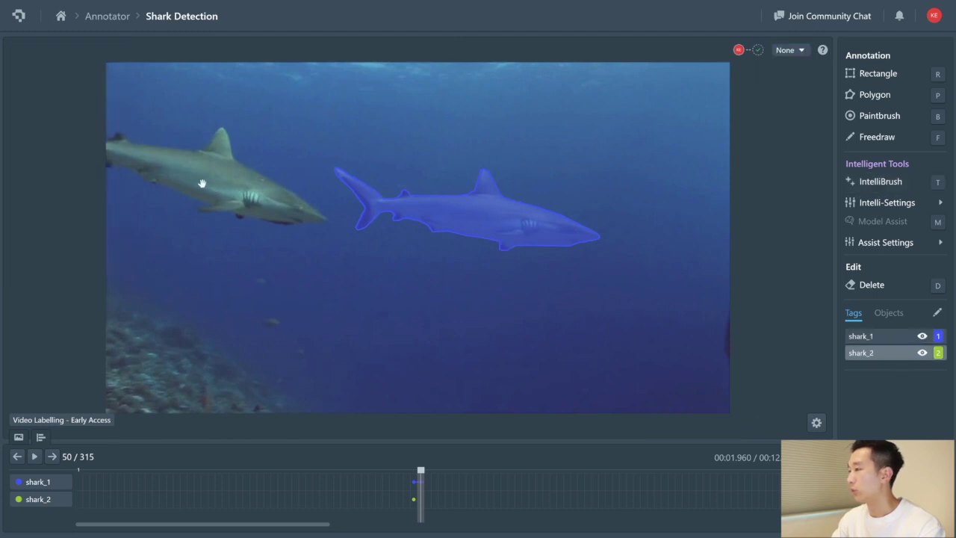
{"action": "key", "text": "t"}
{"action": "left_click", "coordinate": [201, 183]}
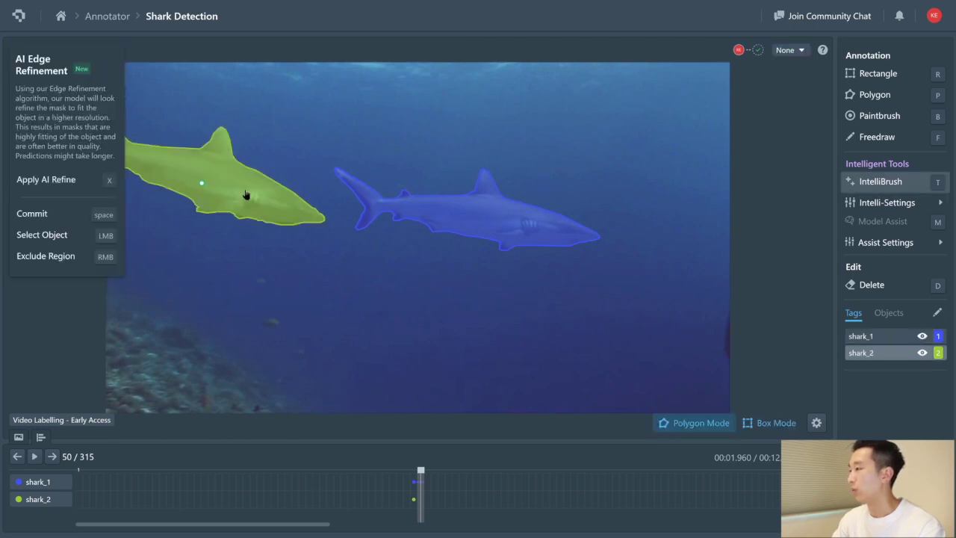
{"action": "key", "text": "space"}
At frame 51, mask the leading shark and its lower fin as shark_1 with IntelliBrush.
{"action": "key", "text": "Right"}
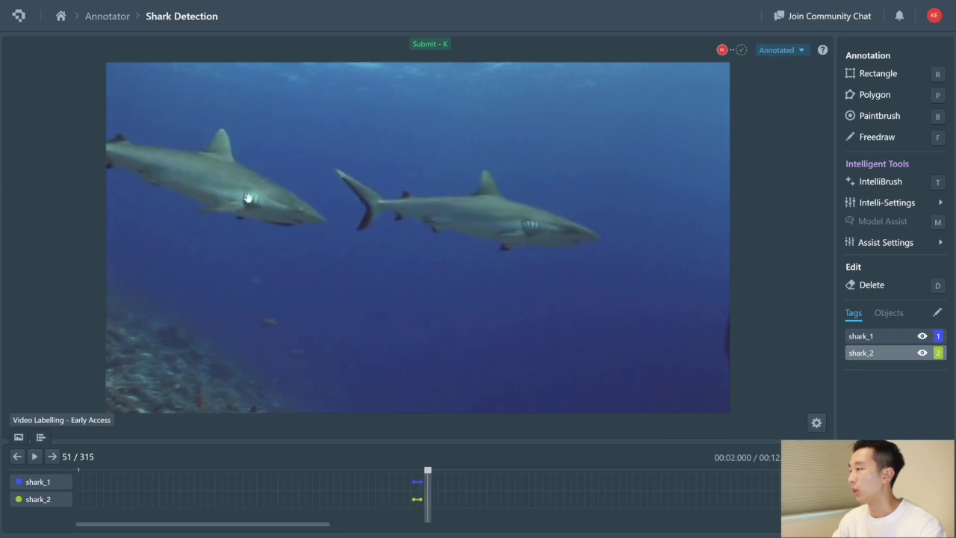
{"action": "key", "text": "1"}
{"action": "left_click", "coordinate": [493, 219]}
{"action": "left_click", "coordinate": [510, 240]}
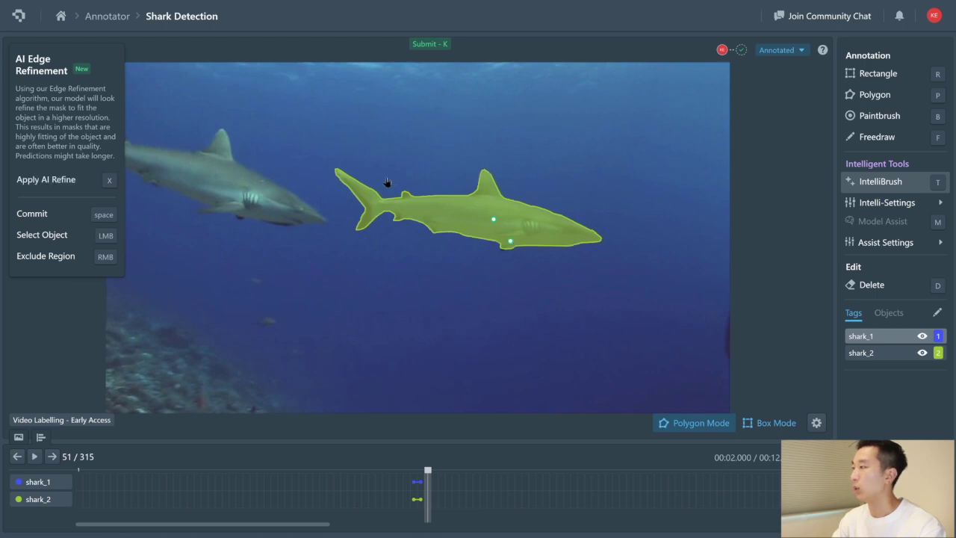
{"action": "key", "text": "Escape"}
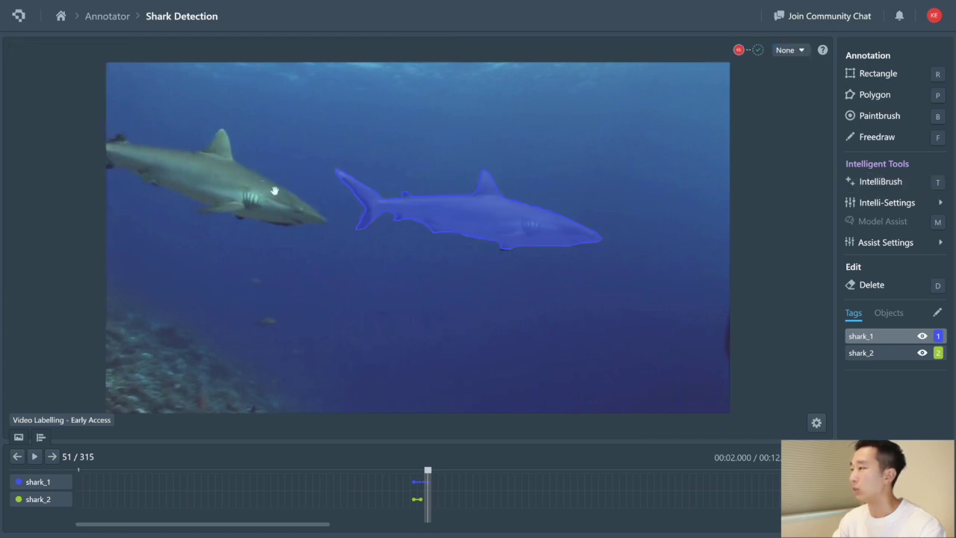
At frame 51, annotate the trailing shark as shark_2 with IntelliBrush and commit the mask.
{"action": "key", "text": "2"}
{"action": "key", "text": "t"}
{"action": "left_click", "coordinate": [214, 172]}
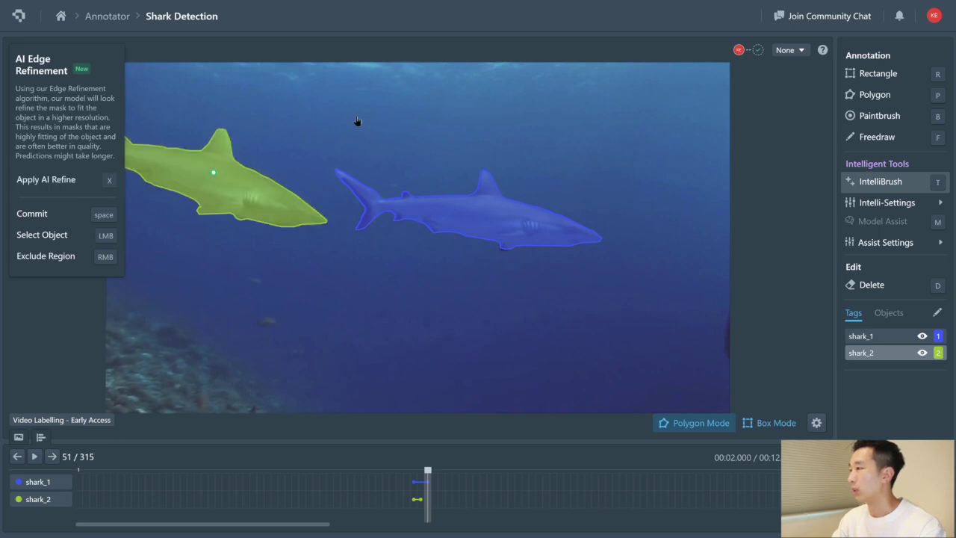
{"action": "key", "text": "space"}
At frame 52, annotate the leading shark as shark_1 with IntelliBrush, filling in its underside near the head, and commit the mask.
{"action": "key", "text": "Right"}
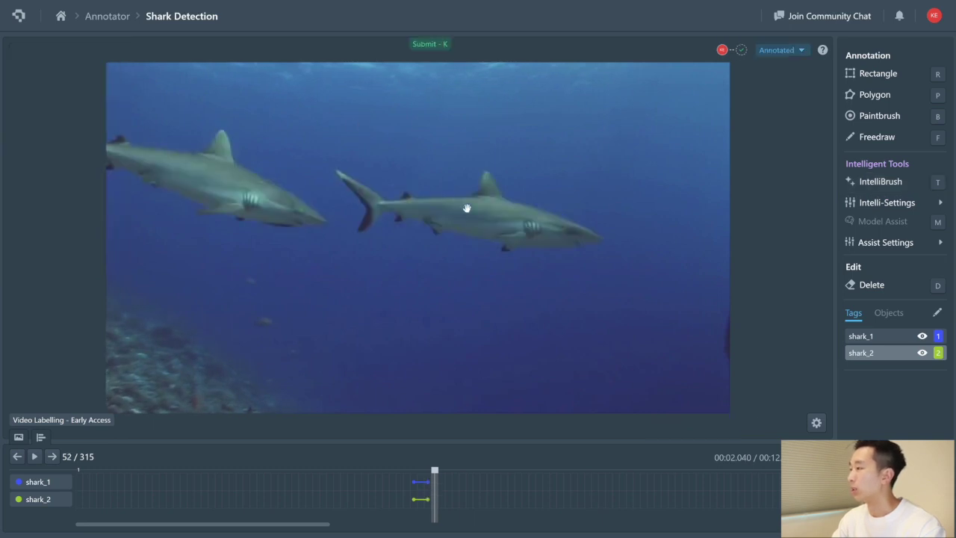
{"action": "key", "text": "t"}
{"action": "left_click", "coordinate": [485, 217]}
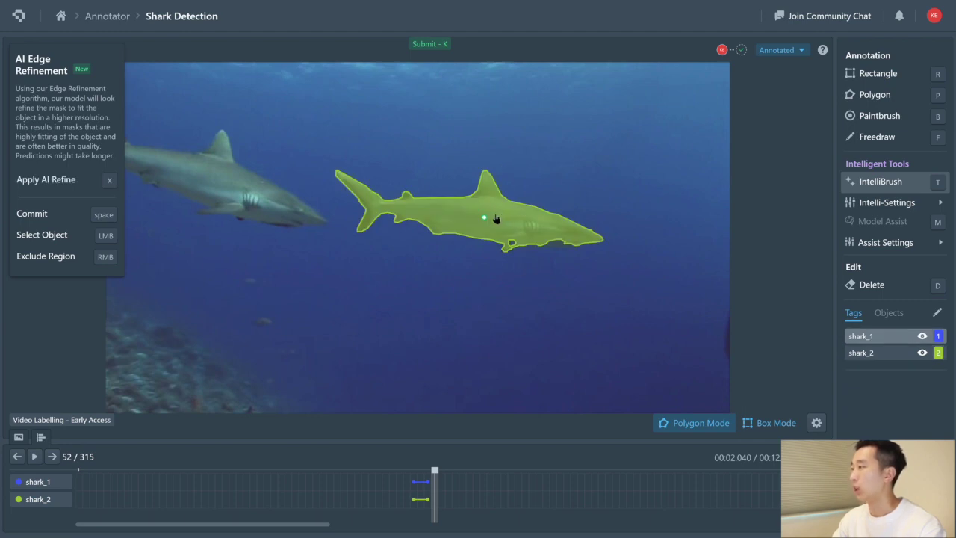
{"action": "left_click", "coordinate": [552, 237]}
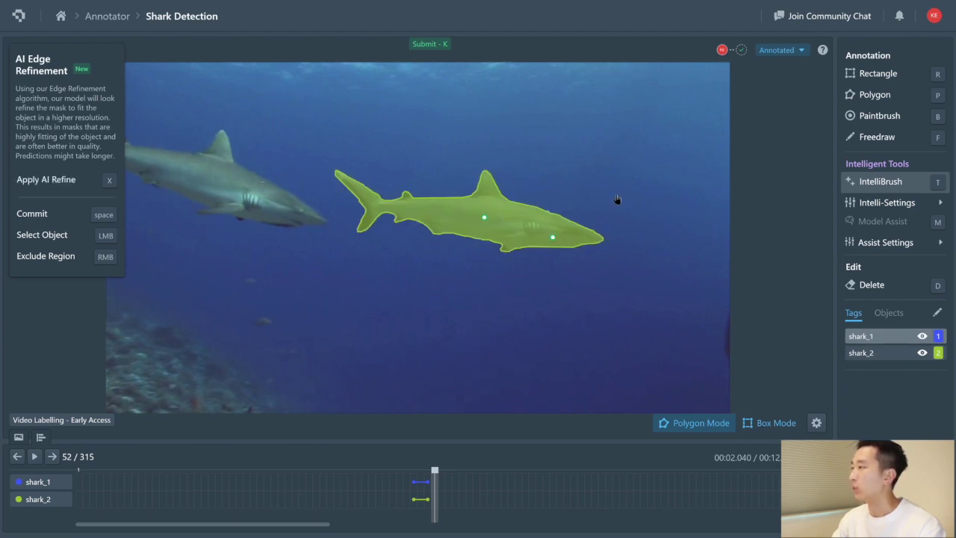
{"action": "key", "text": "space"}
At frame 52, annotate the trailing shark as shark_2 with IntelliBrush and commit the mask.
{"action": "key", "text": "t"}
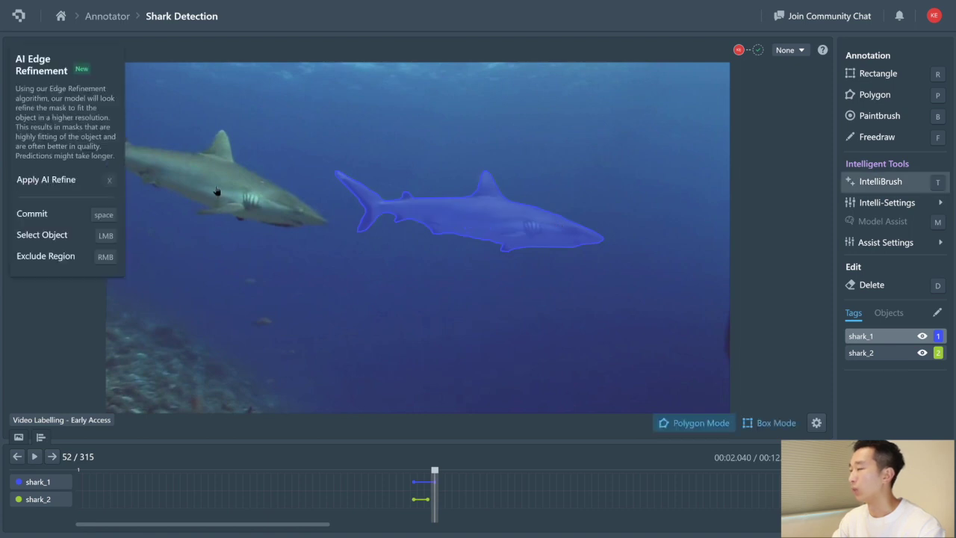
{"action": "left_click", "coordinate": [216, 185]}
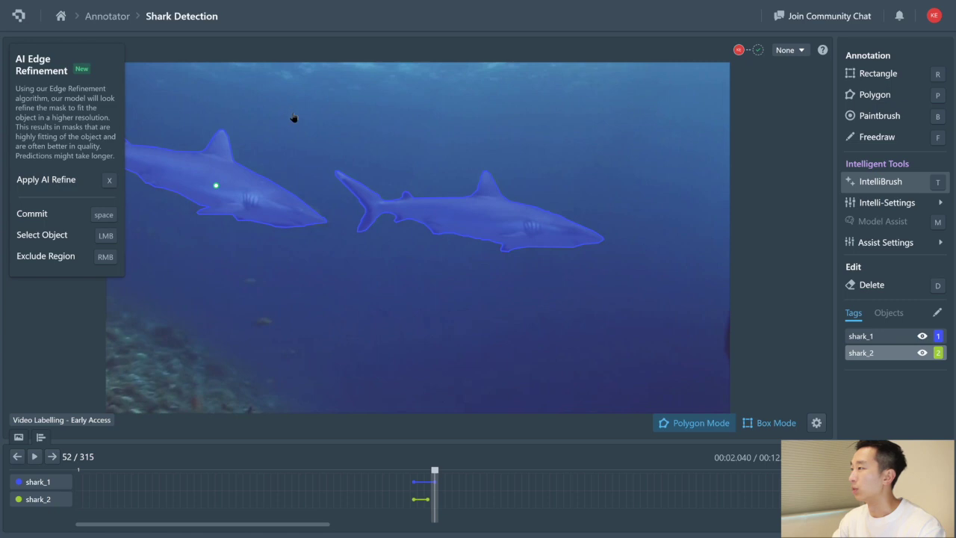
{"action": "key", "text": "space"}
At frame 53, annotate the leading shark as shark_1 with IntelliBrush, including its underside and small rear upper fin, and commit the mask.
{"action": "key", "text": "Right"}
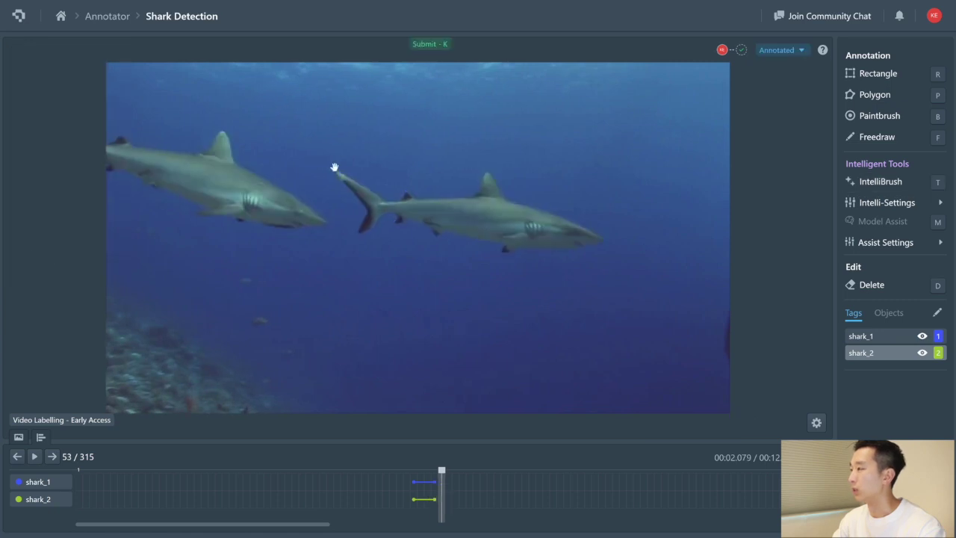
{"action": "key", "text": "1"}
{"action": "key", "text": "t"}
{"action": "left_click", "coordinate": [485, 219]}
{"action": "left_click", "coordinate": [549, 241]}
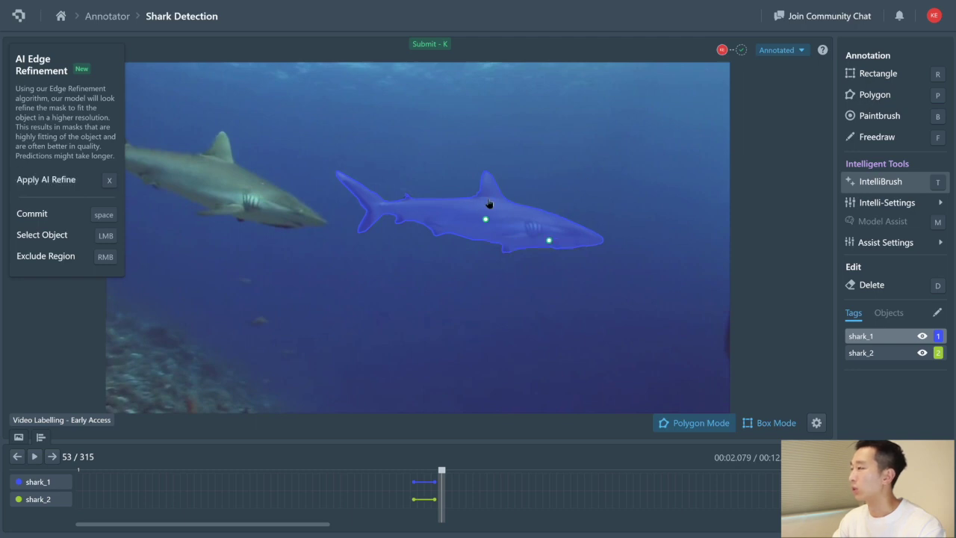
{"action": "left_click", "coordinate": [408, 196]}
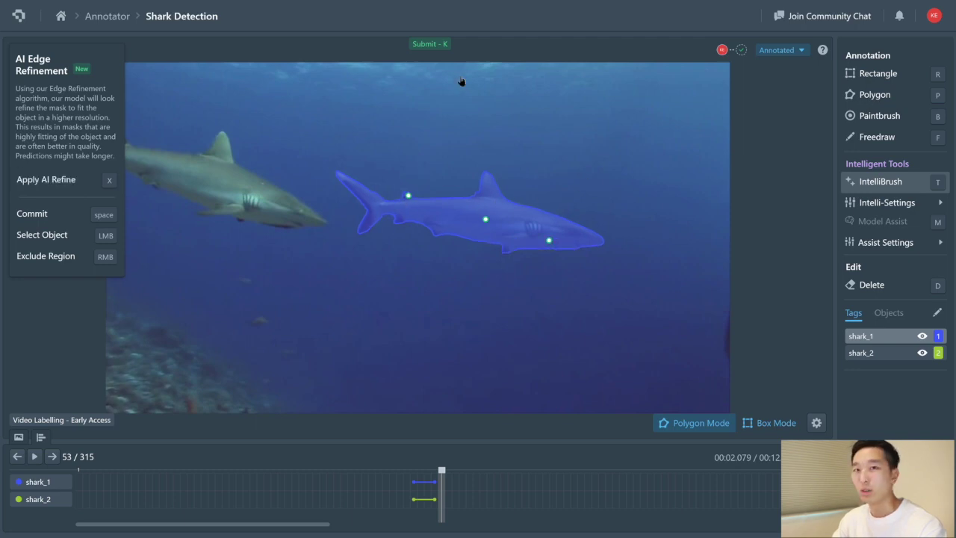
{"action": "key", "text": "space"}
Annotate the trailing shark as shark_2 at frame 53 and continue masking both sharks through frame 61.
{"action": "key", "text": "2"}
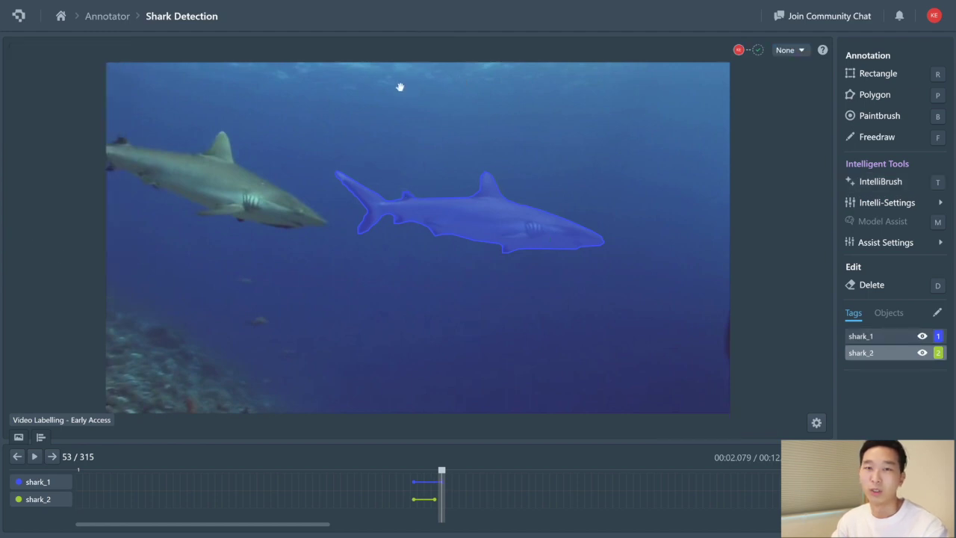
{"action": "key", "text": "t"}
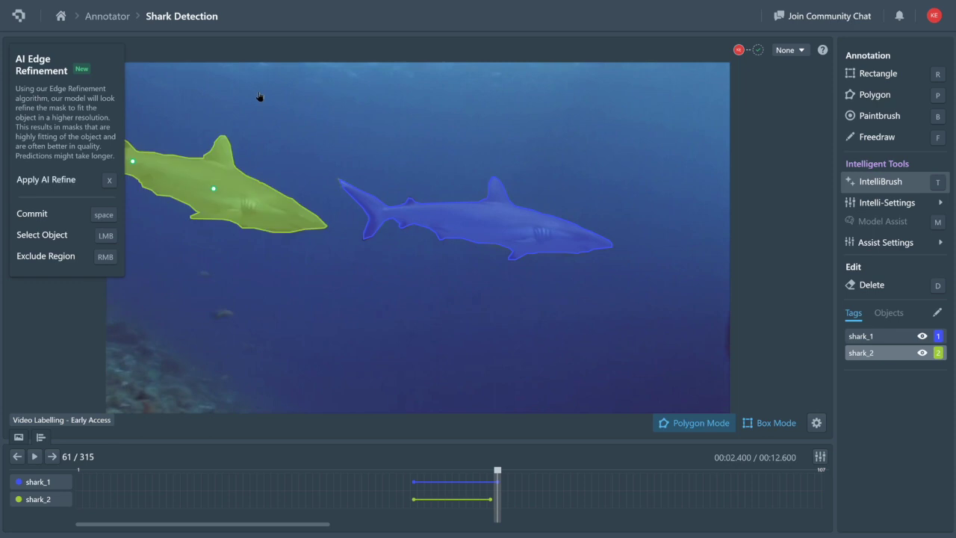
{"action": "key", "text": "space"}
At frame 62, mask the leading shark as shark_1 with IntelliBrush, including its lower fin.
{"action": "key", "text": "Right"}
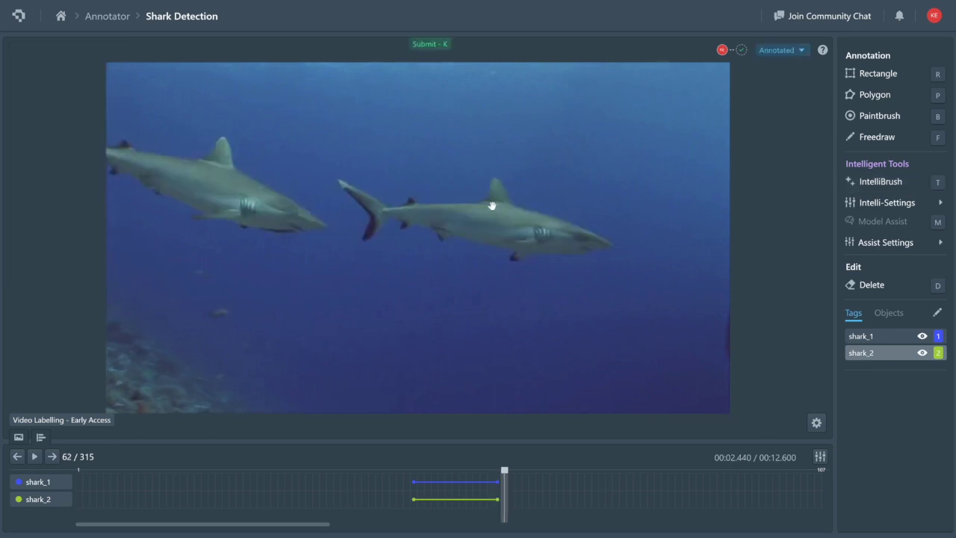
{"action": "key", "text": "1"}
{"action": "key", "text": "t"}
{"action": "left_click", "coordinate": [497, 221]}
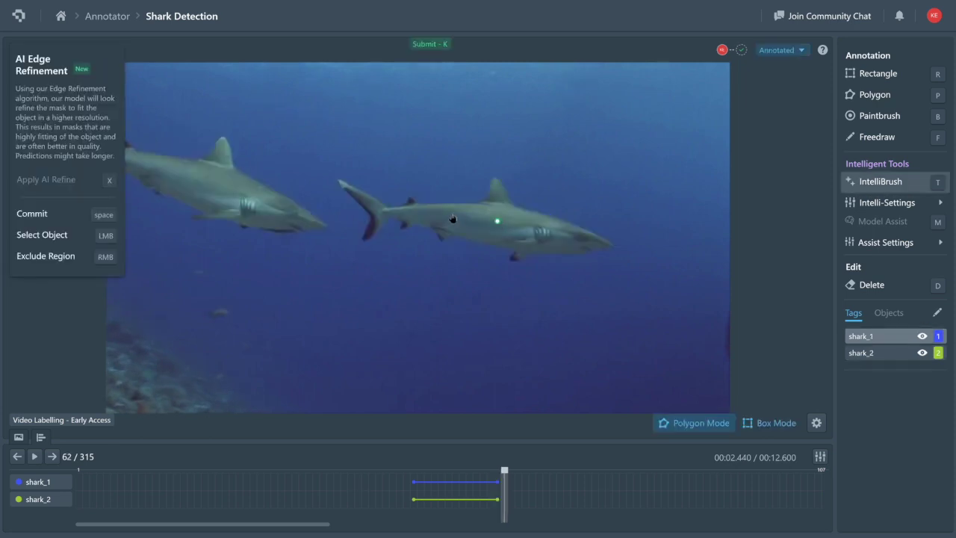
{"action": "left_click", "coordinate": [519, 252]}
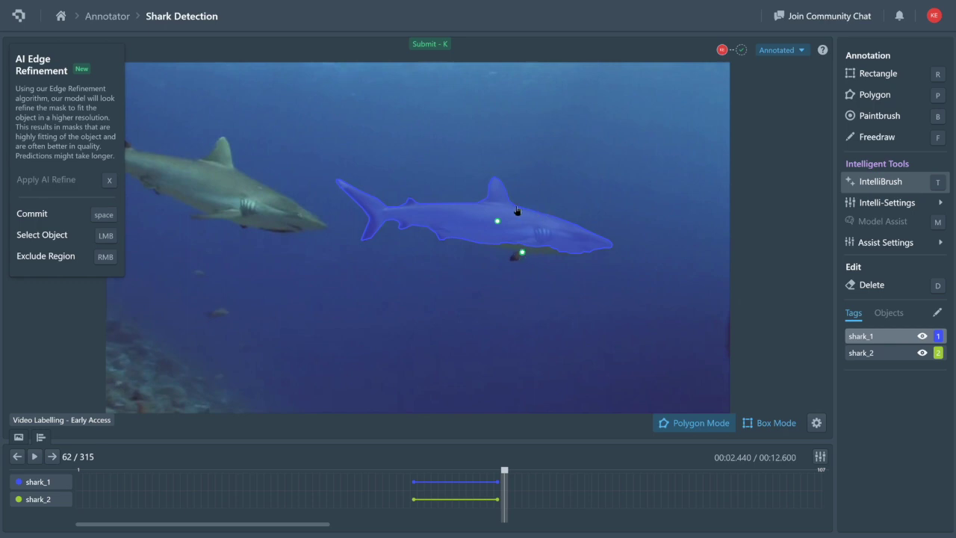
{"action": "key", "text": "Escape"}
At frame 62, annotate the trailing shark as shark_2 with IntelliBrush, including its tail end, commit the mask and advance the video.
{"action": "key", "text": "2"}
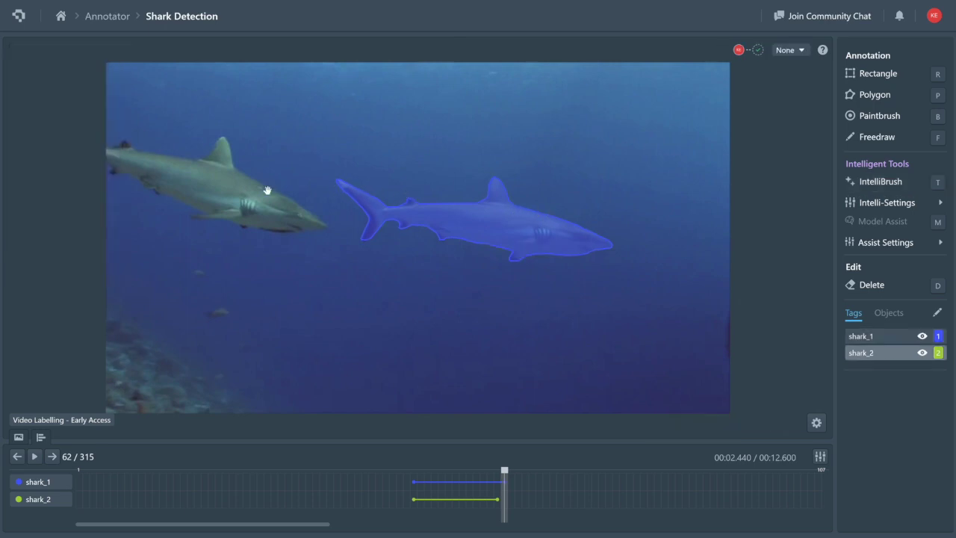
{"action": "key", "text": "t"}
{"action": "left_click", "coordinate": [224, 191]}
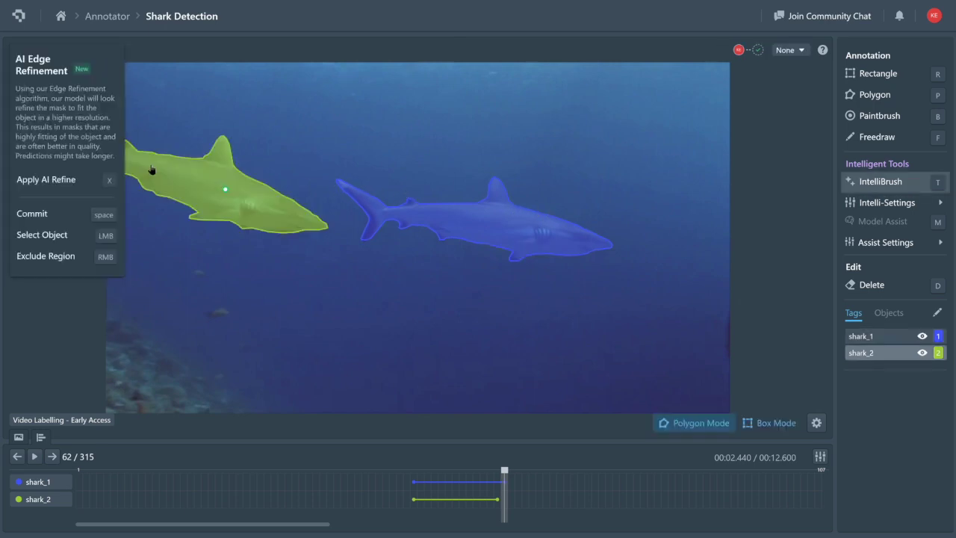
{"action": "left_click", "coordinate": [131, 159]}
{"action": "key", "text": "space"}
{"action": "key", "text": "Right"}
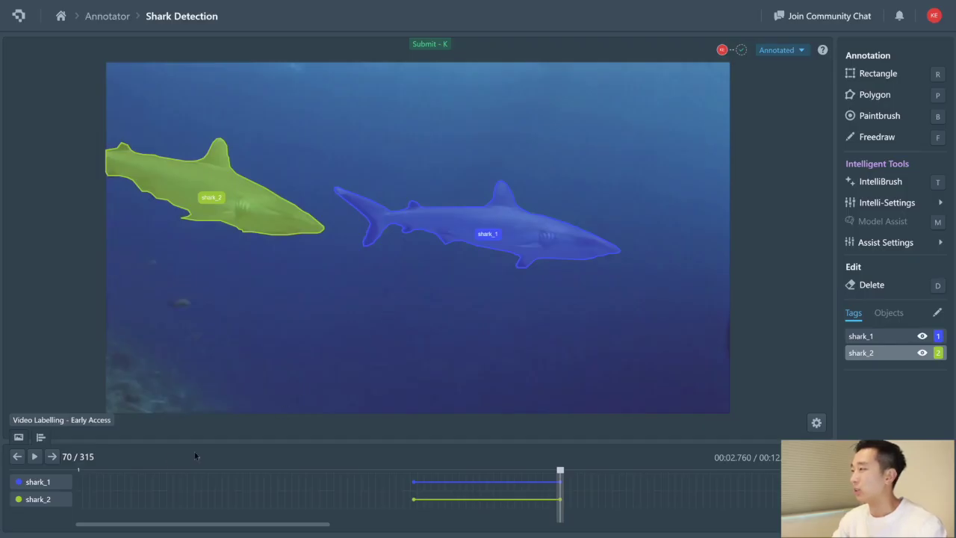
Return to frame 49 and play the annotated section at 0.25x speed.
{"action": "mouse_move", "coordinate": [88, 484]}
{"action": "left_mouse_down"}
{"action": "mouse_move", "coordinate": [440, 494]}
{"action": "mouse_move", "coordinate": [386, 487]}
{"action": "mouse_move", "coordinate": [414, 486]}
{"action": "left_mouse_up"}
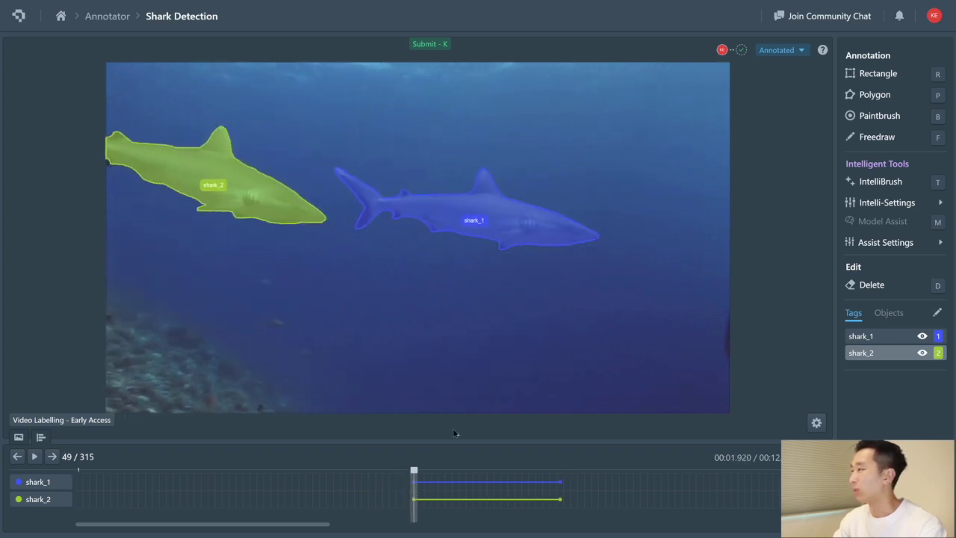
{"action": "left_click", "coordinate": [817, 423]}
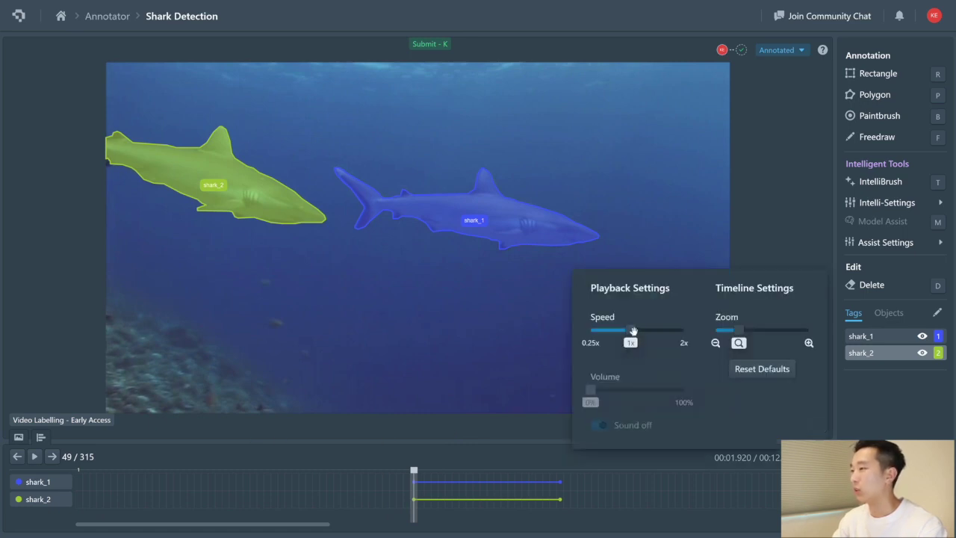
{"action": "left_click_drag", "start_coordinate": [630, 329], "coordinate": [590, 330]}
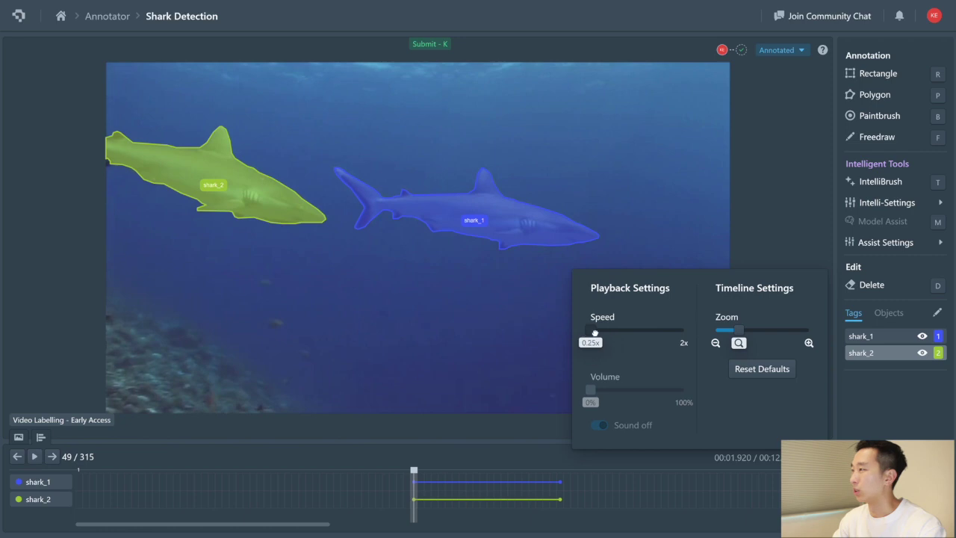
{"action": "left_click", "coordinate": [34, 456]}
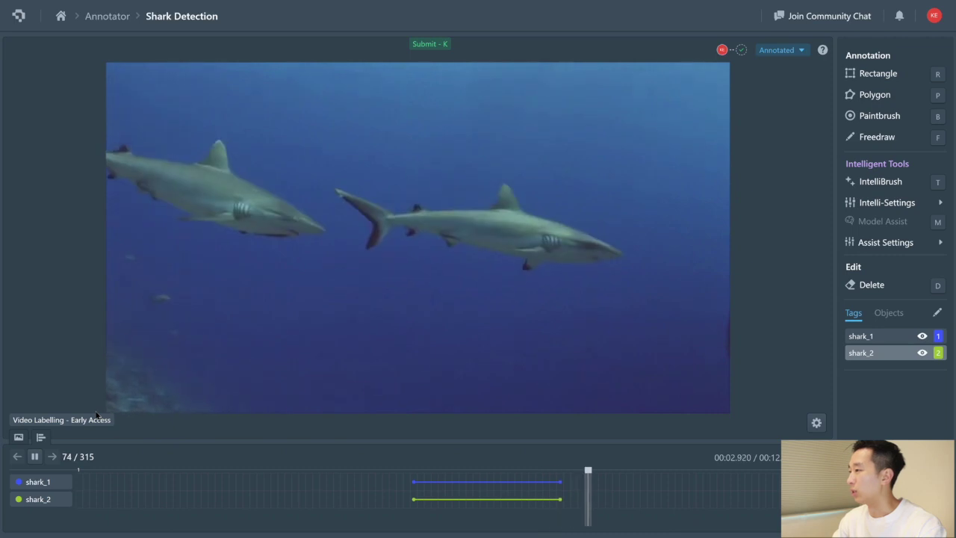
Go to frame 34, reset the playback settings to their defaults and play the video from there.
{"action": "left_click", "coordinate": [287, 487]}
{"action": "left_click", "coordinate": [310, 488]}
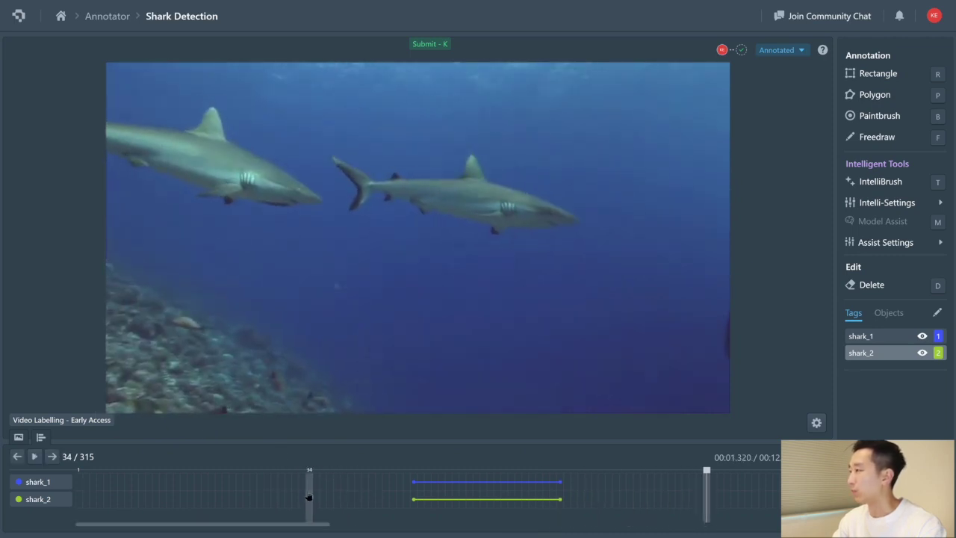
{"action": "left_click", "coordinate": [816, 423]}
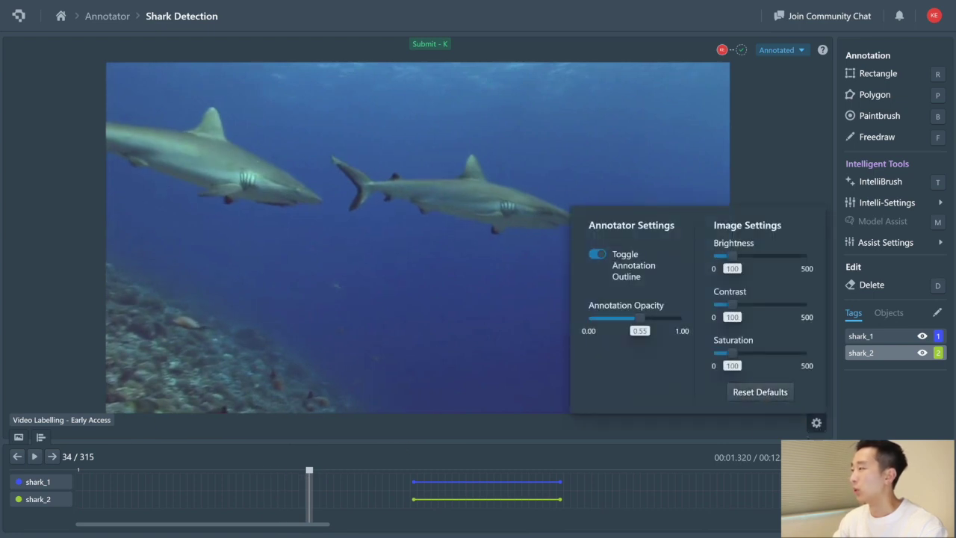
{"action": "left_click", "coordinate": [818, 457]}
{"action": "left_click", "coordinate": [768, 380]}
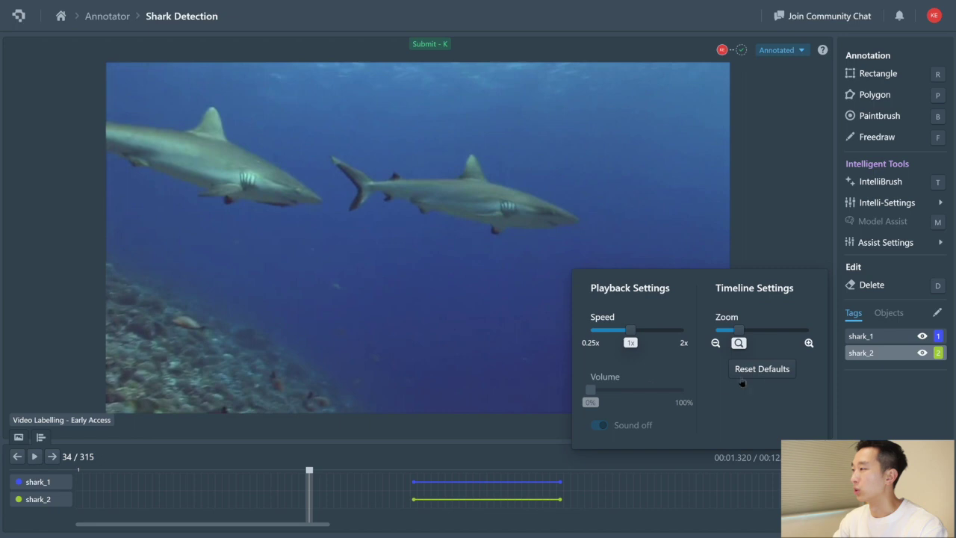
{"action": "left_click", "coordinate": [346, 426]}
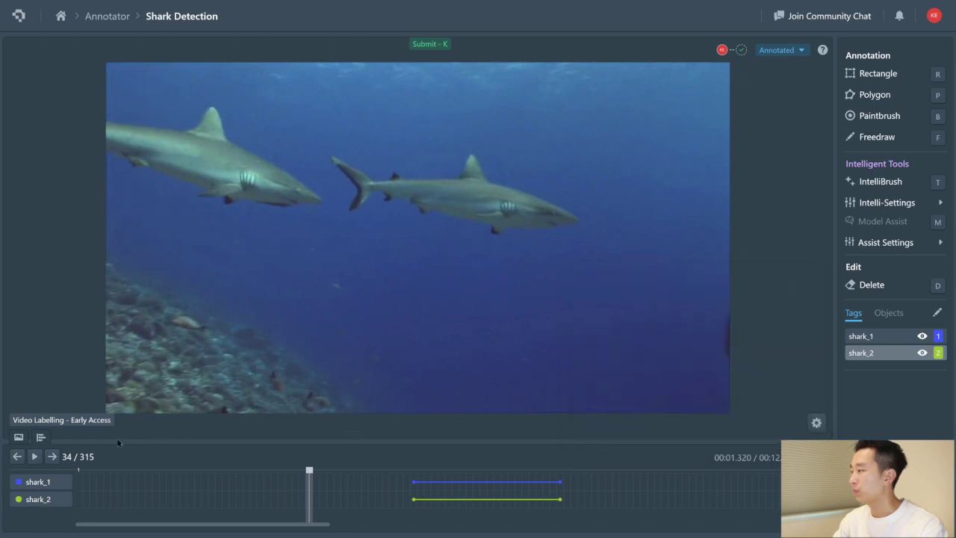
{"action": "left_click", "coordinate": [35, 456]}
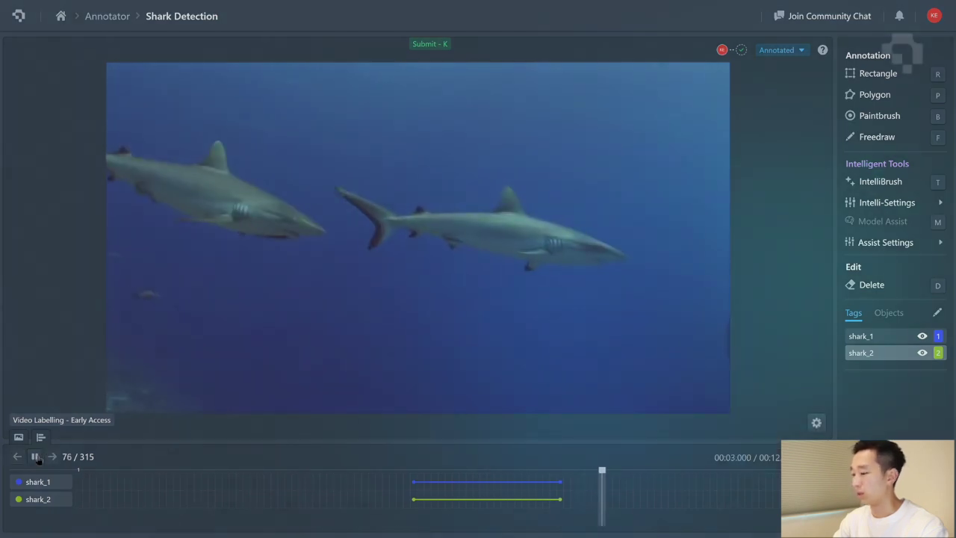